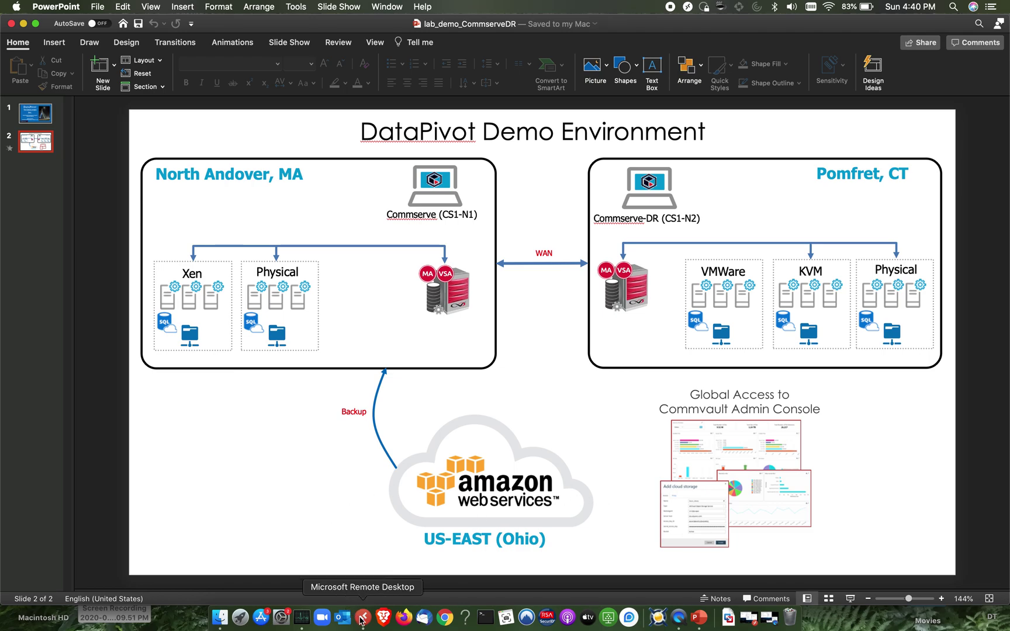
Bring the Remote Desktop session listing the Commvault services to the front
left_click(363, 621)
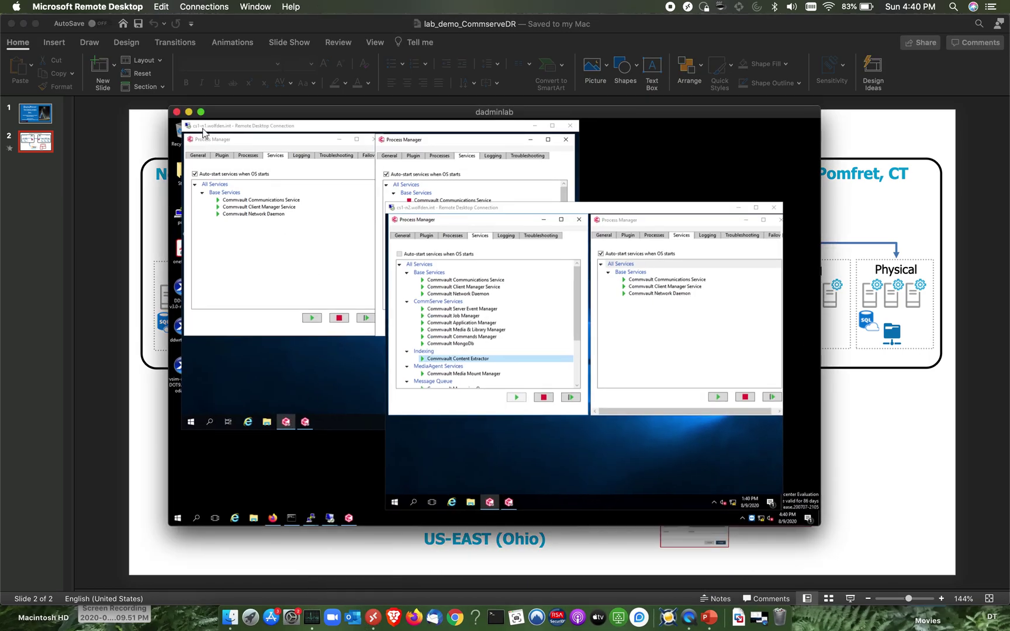
Minimize the Remote Desktop session to reveal the desktop
left_click(201, 112)
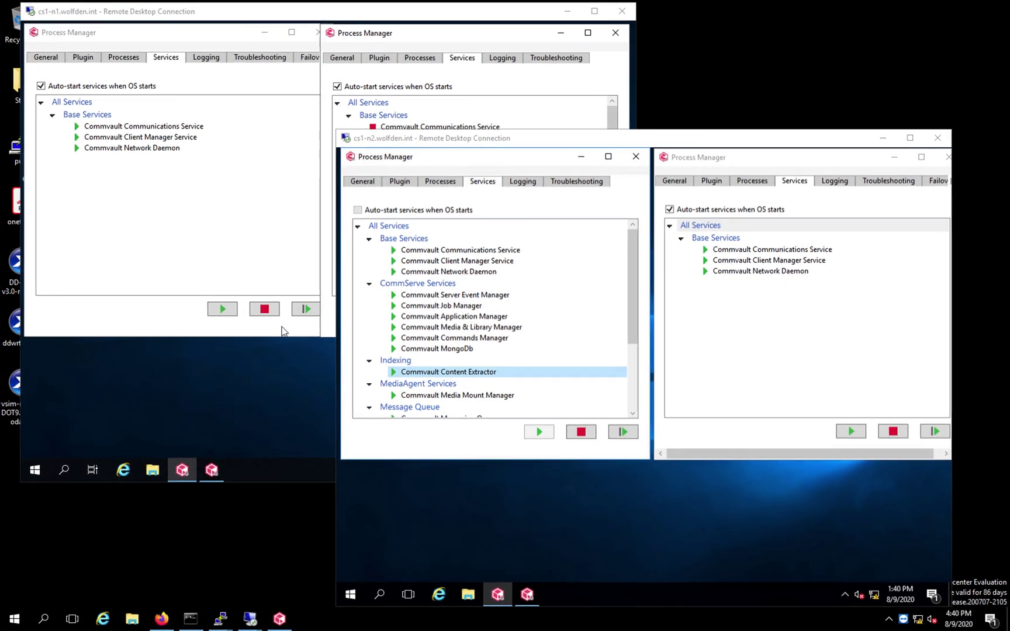
mouse_move(236, 5)
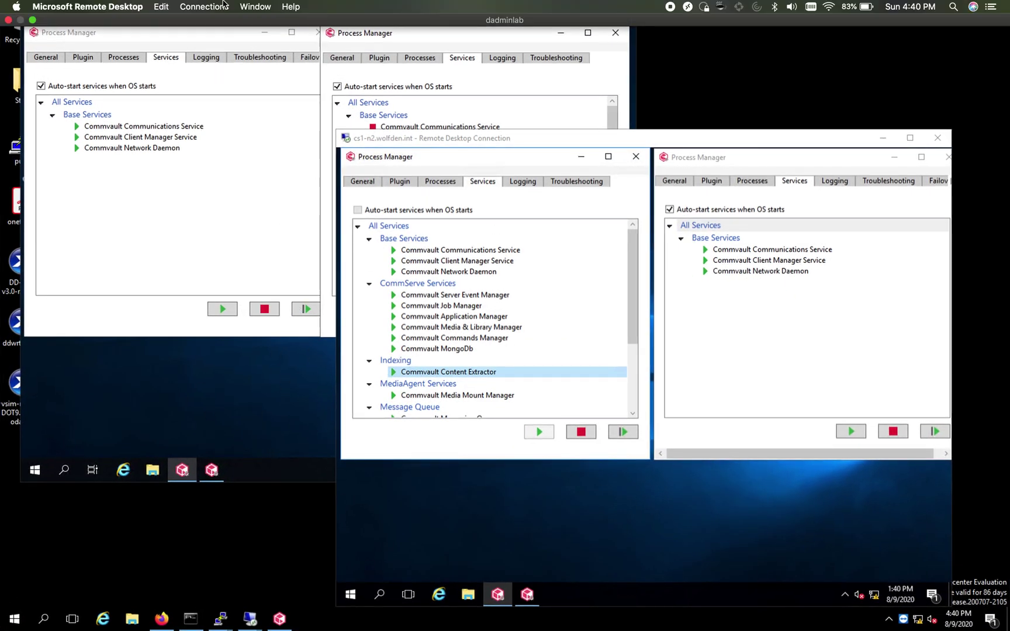
left_click(32, 20)
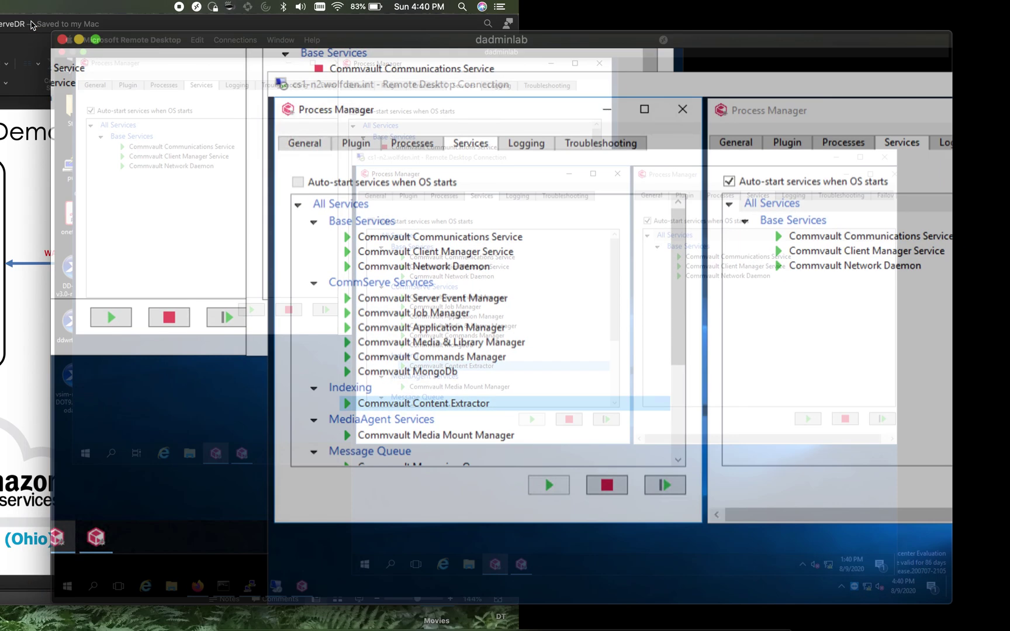
left_click(189, 112)
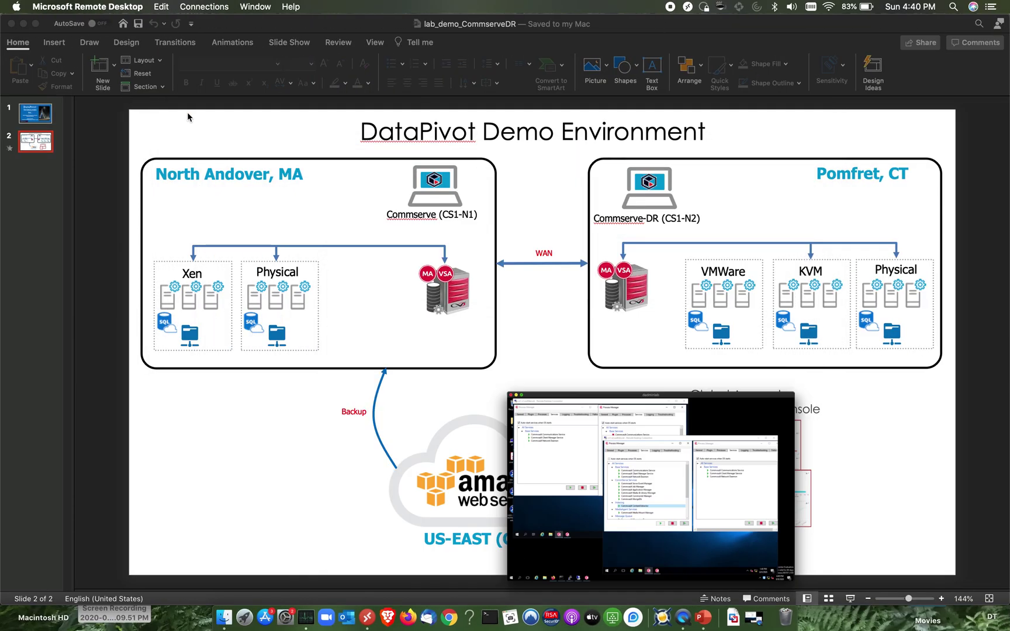
Play Screen Recording 2020-08-09 at 3.09.51 PM in QuickTime full screen
left_click(118, 619)
double_click(119, 619)
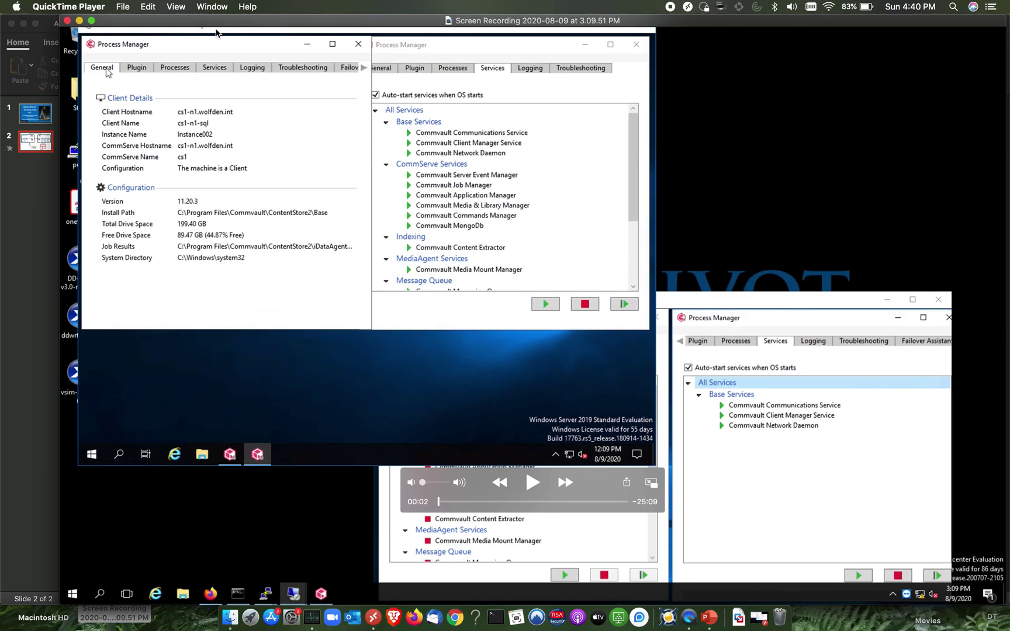
left_click(91, 22)
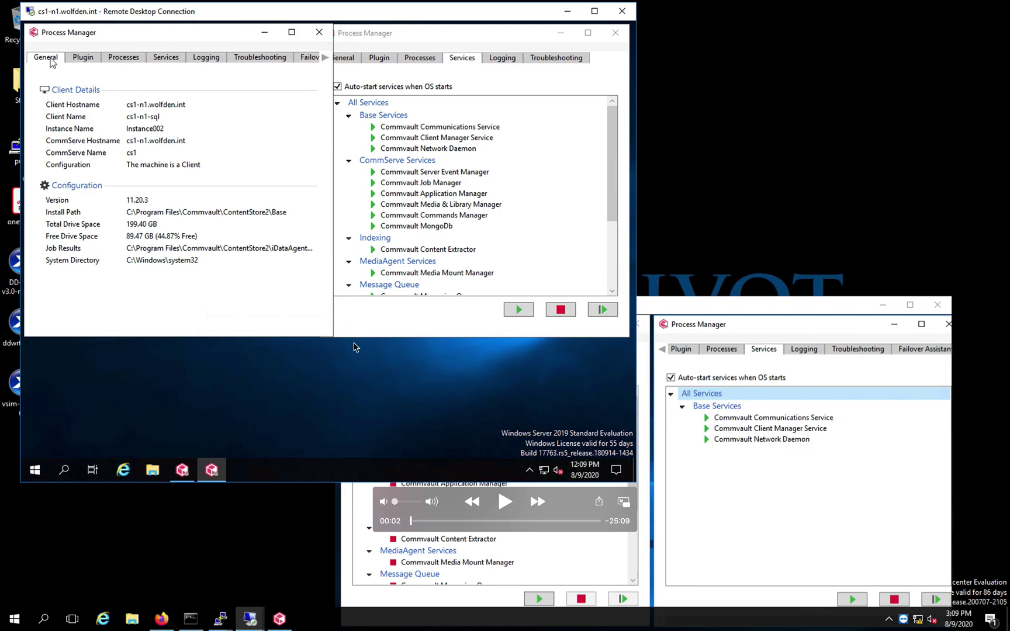
Play the recording and show General details for cs1-n2's CommServe and client instances, then cs1-n1
left_click(505, 507)
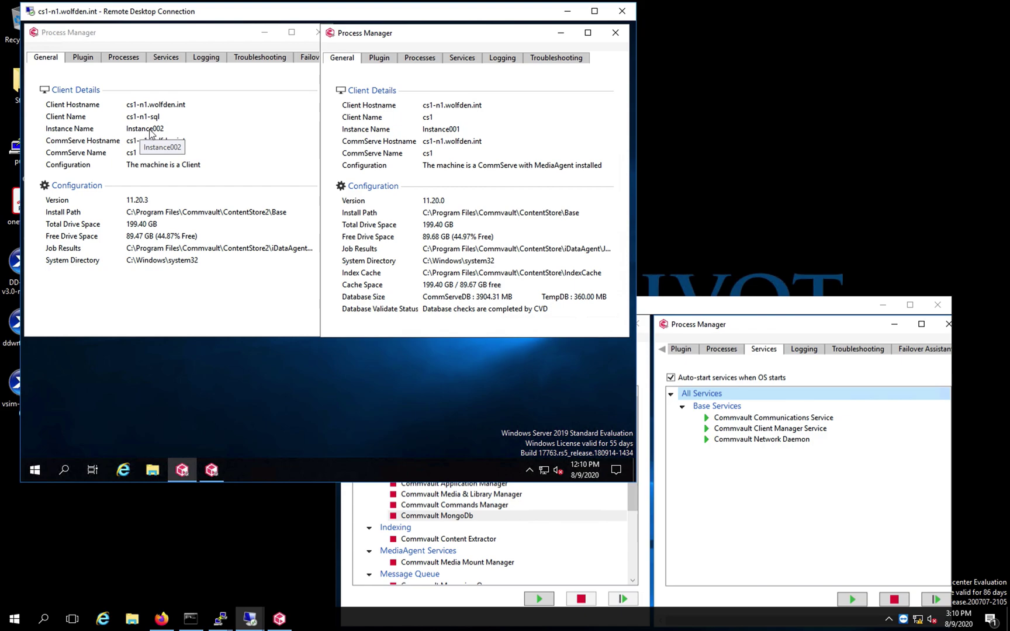
left_click(659, 308)
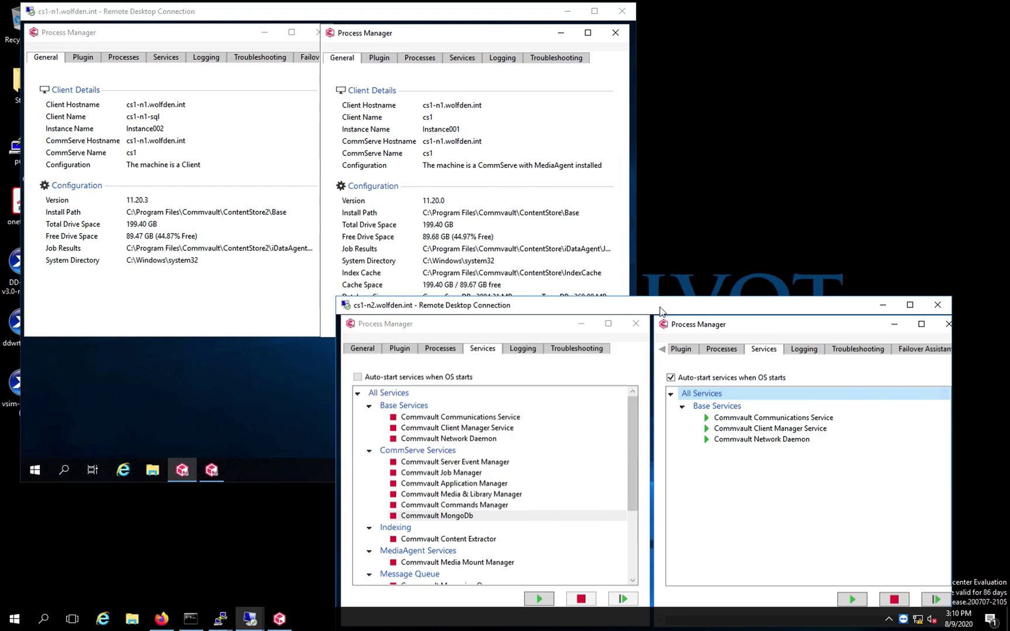
left_click(364, 348)
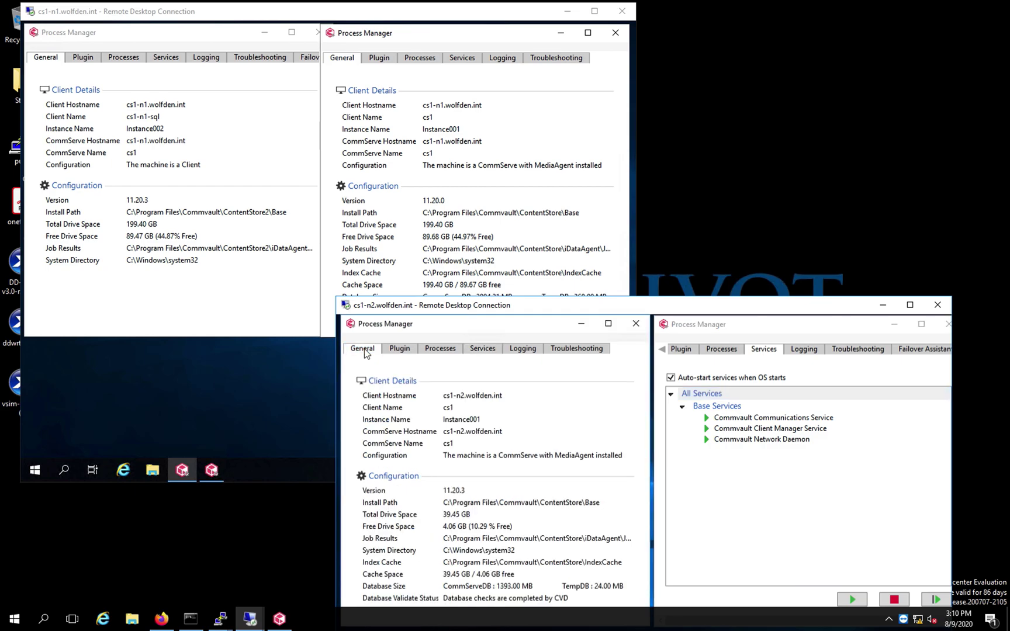
left_click(743, 328)
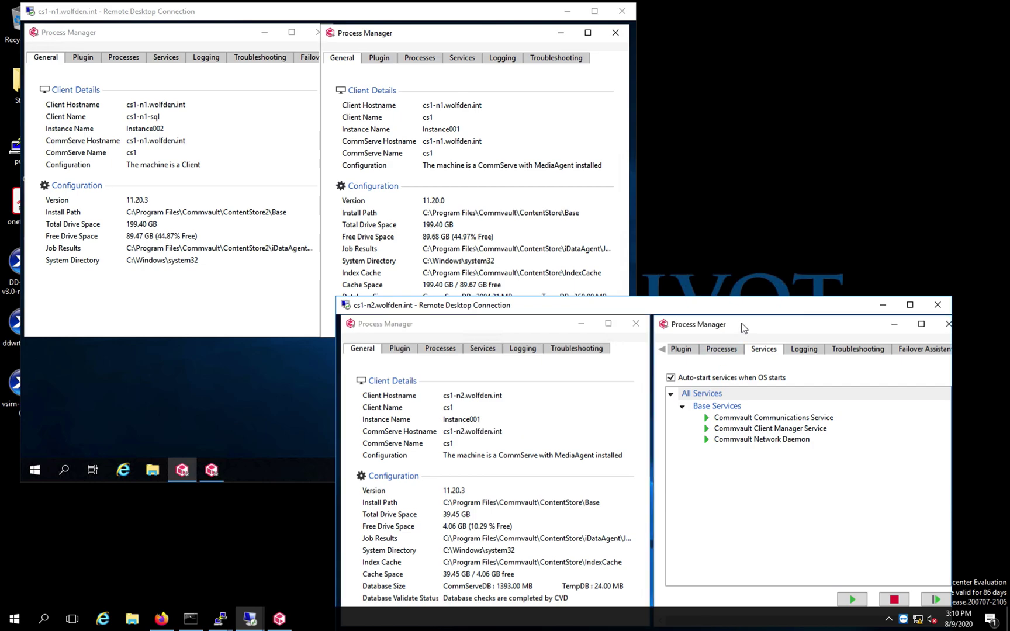
left_click(663, 350)
left_click(672, 349)
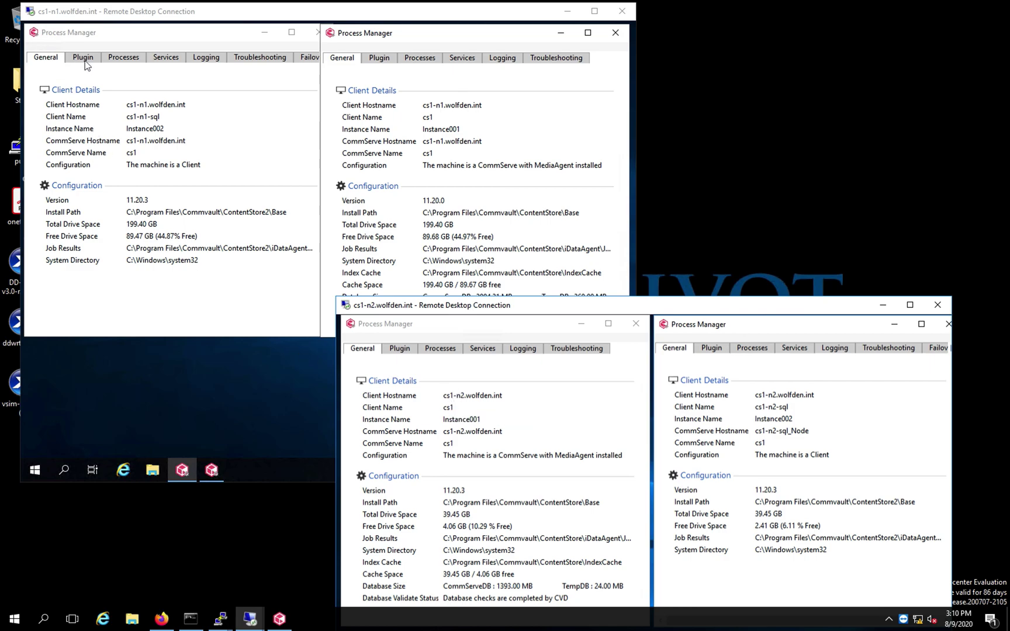
left_click(166, 57)
Show Services for cs1-n1's client and CommServe instances, then cs1-n2's stopped CommServe and running client
left_click(166, 56)
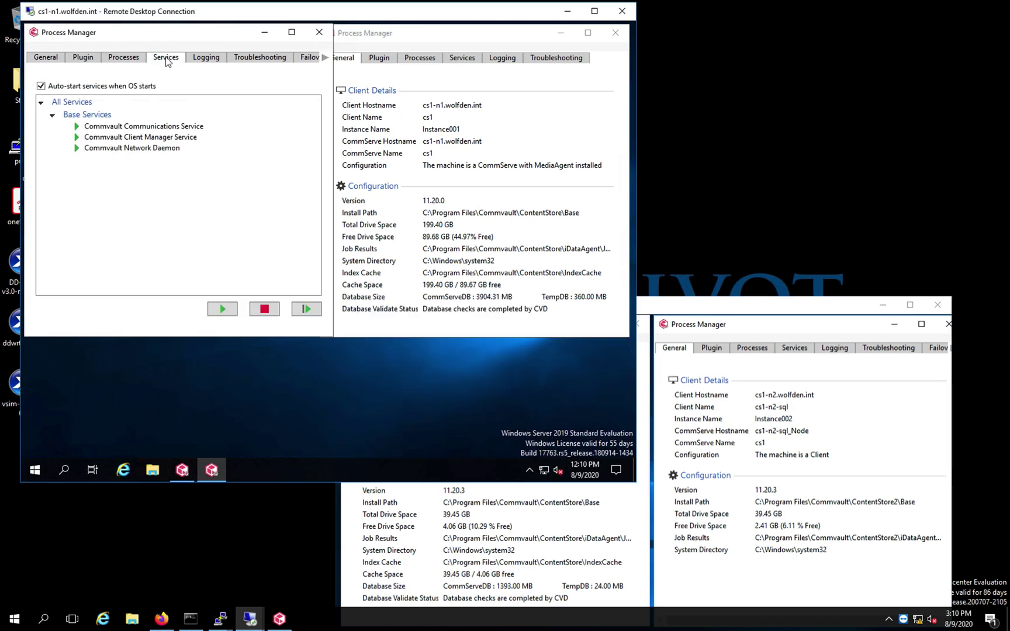
left_click(460, 58)
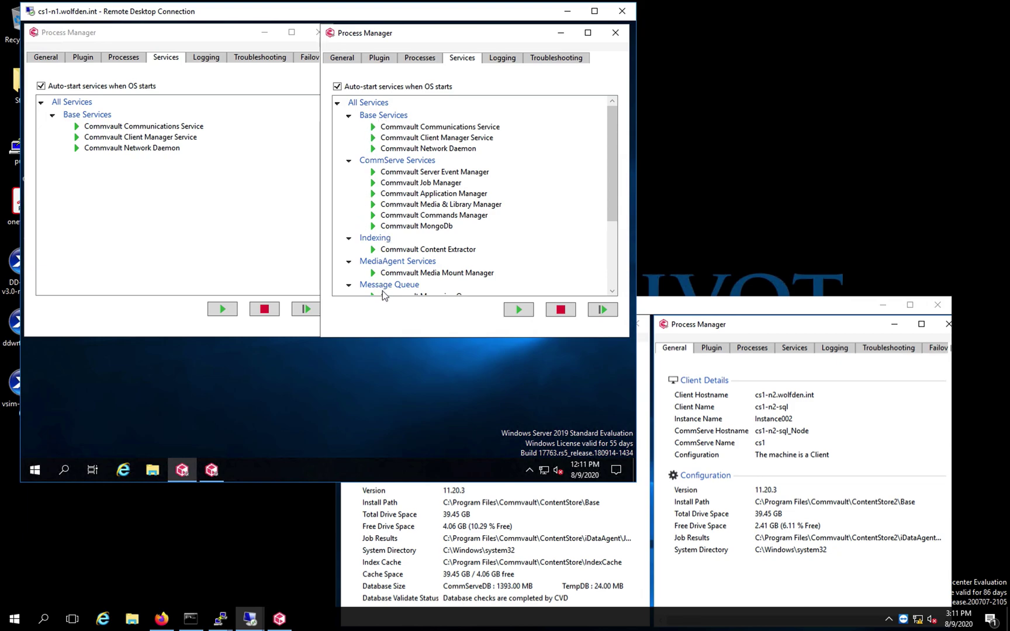
left_click(673, 310)
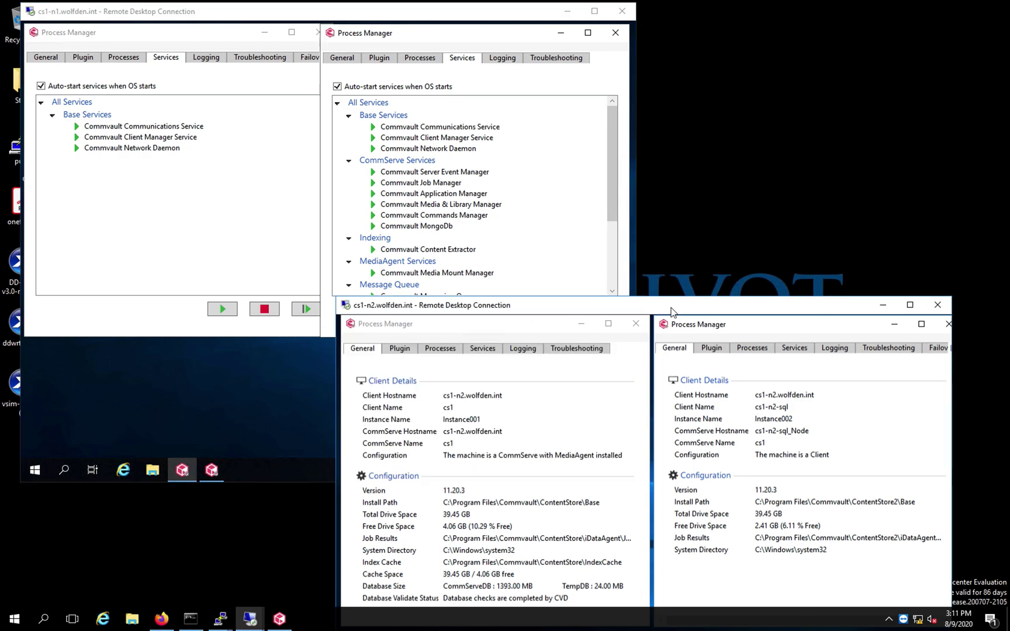
left_click(485, 348)
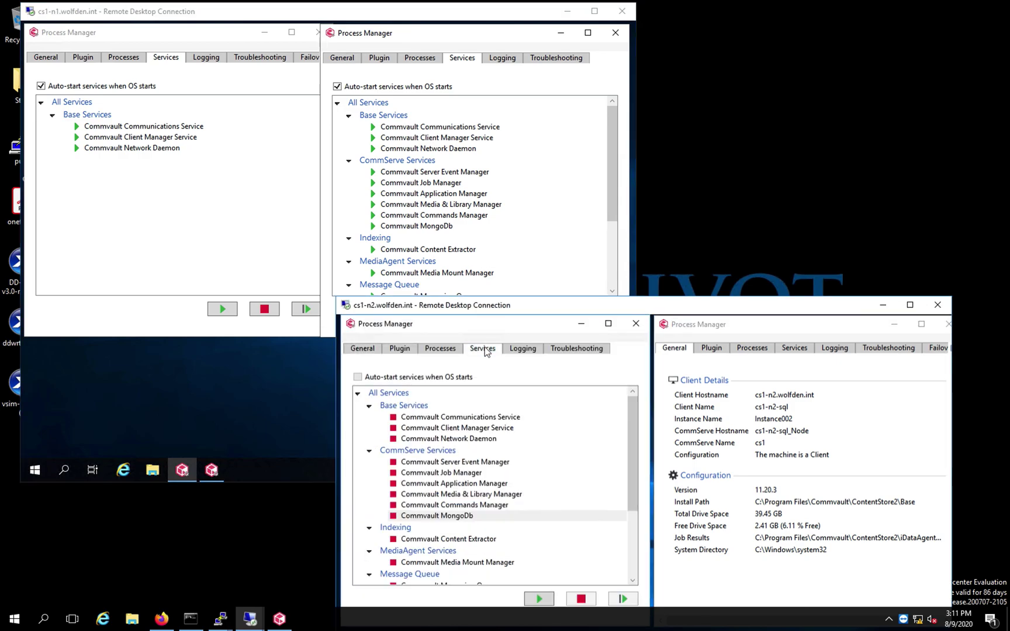
left_click(752, 351)
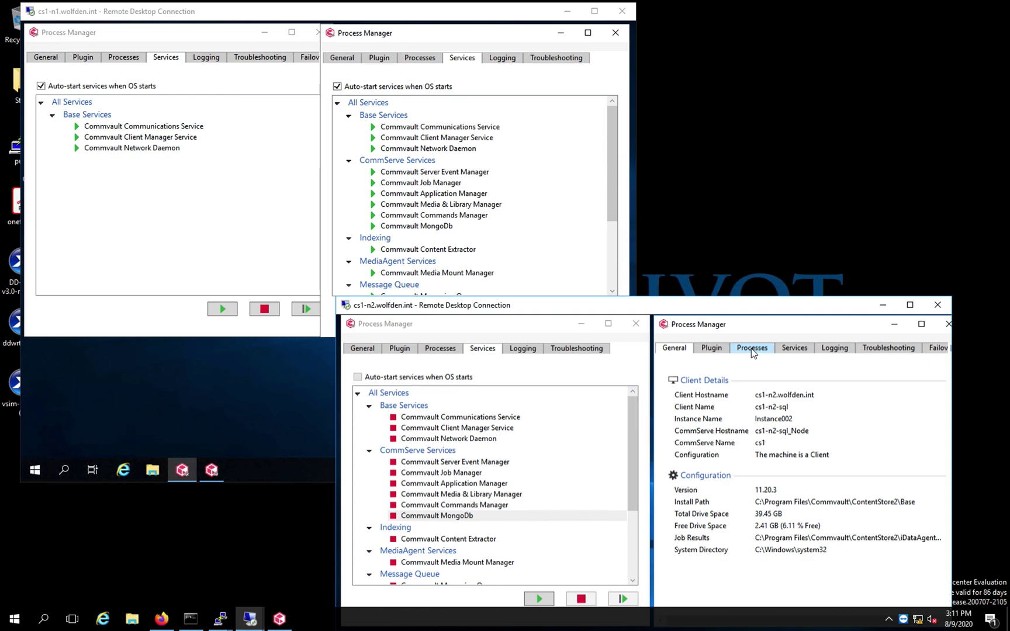
left_click(794, 351)
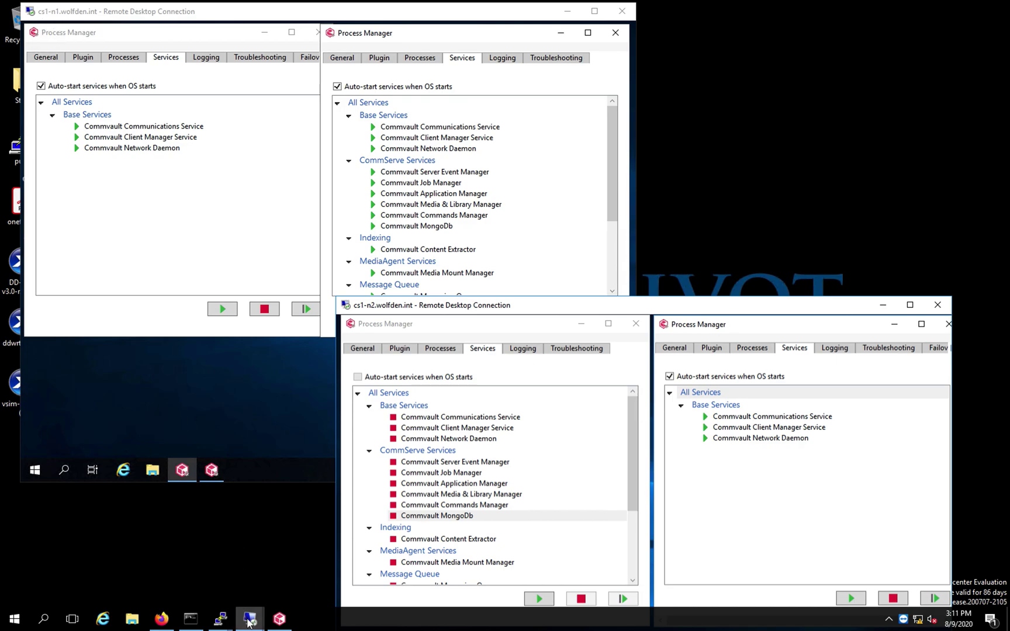
mouse_move(249, 623)
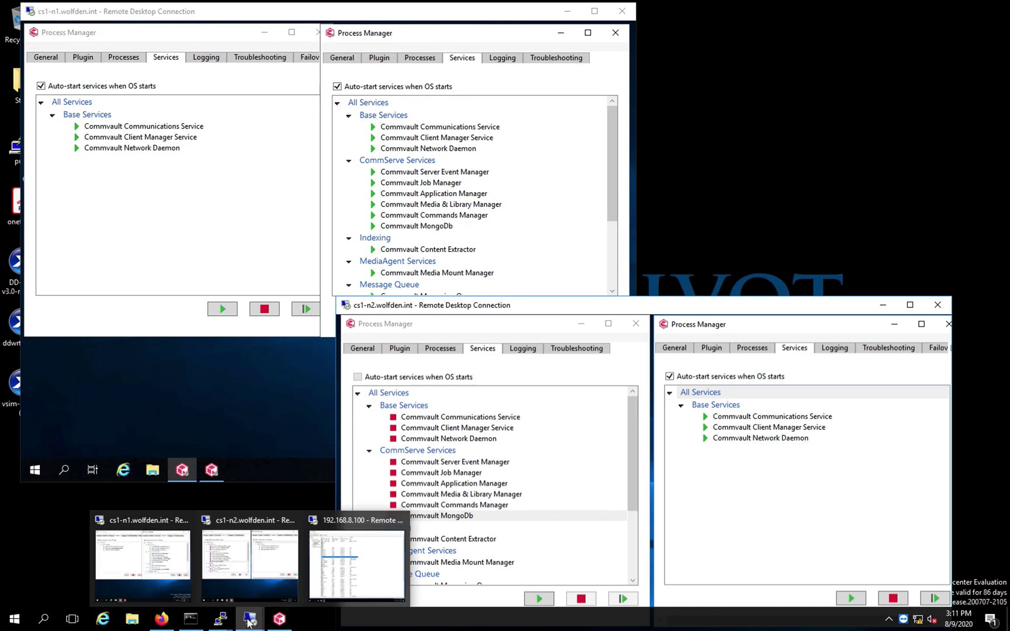
left_click(336, 575)
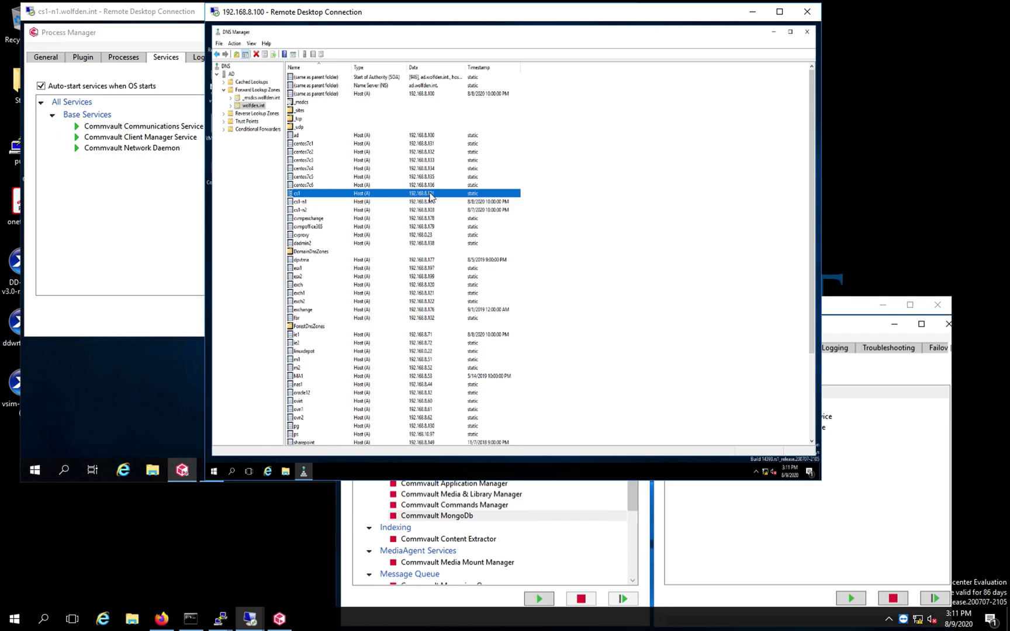
double_click(430, 194)
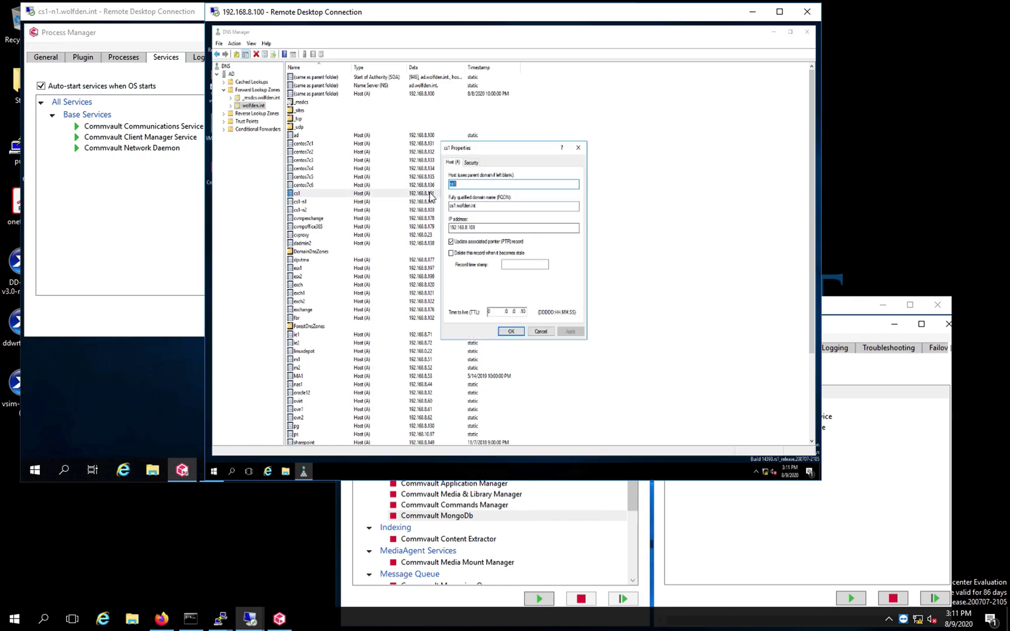
left_click(541, 329)
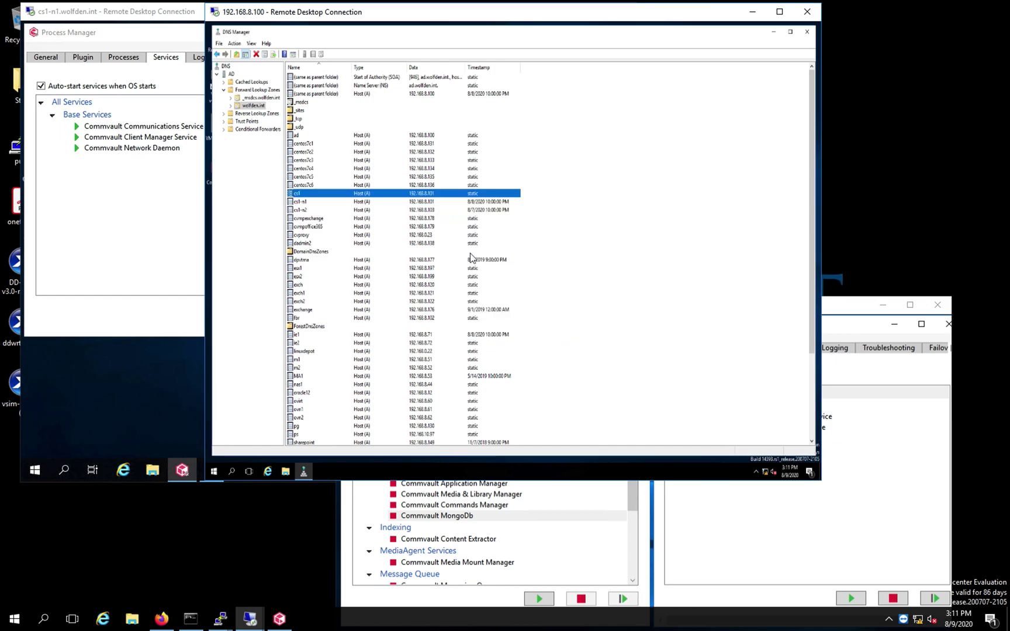
left_click(432, 203)
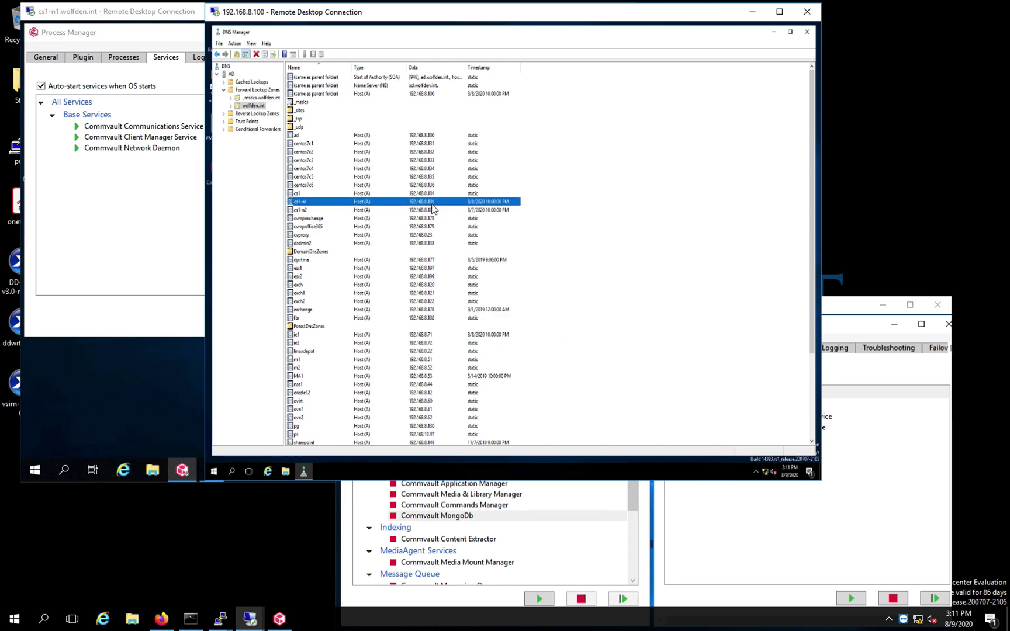
left_click(417, 210)
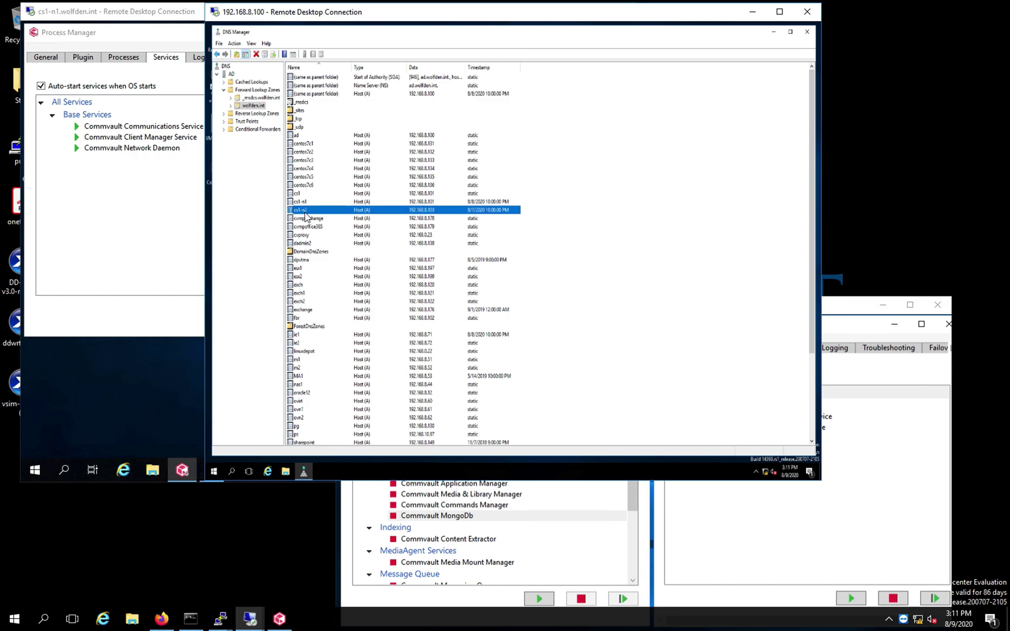
left_click(753, 13)
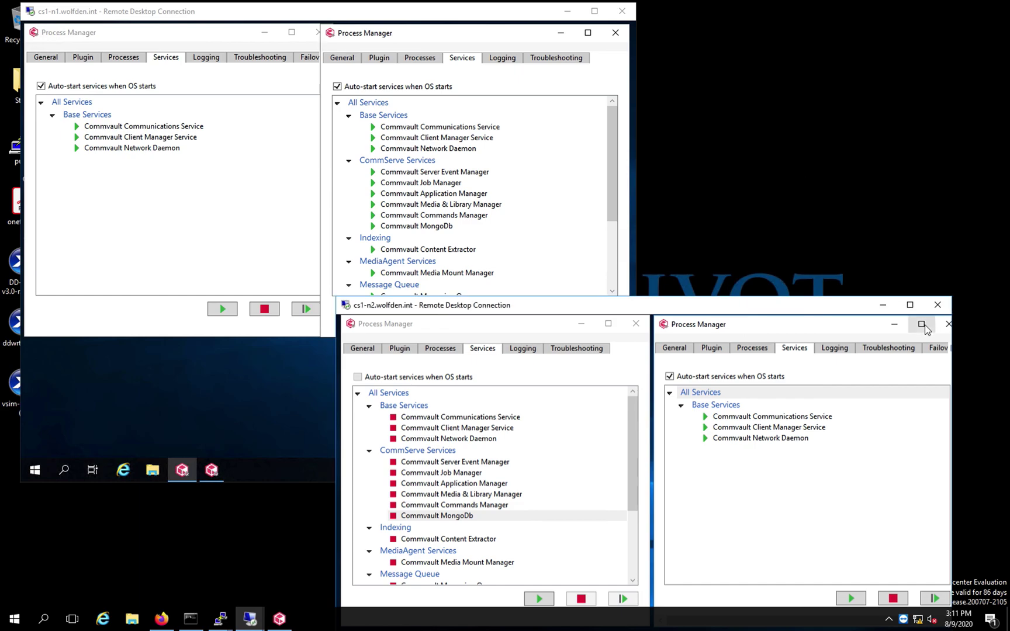
In Failover Assistant, set Failover To cs1-n2-sql with failover type Production
left_click(937, 349)
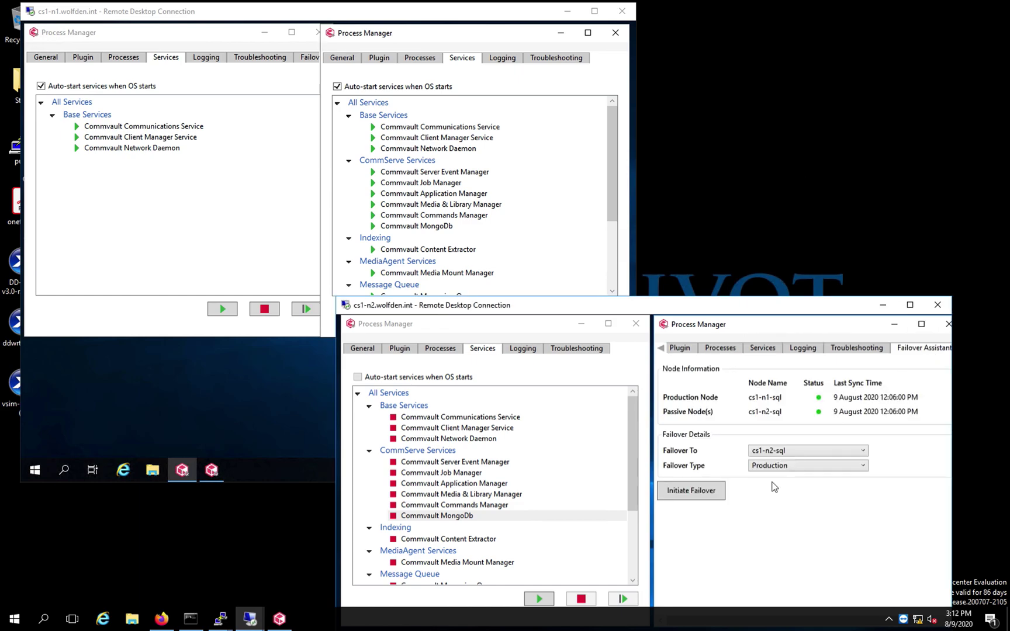
left_click(791, 466)
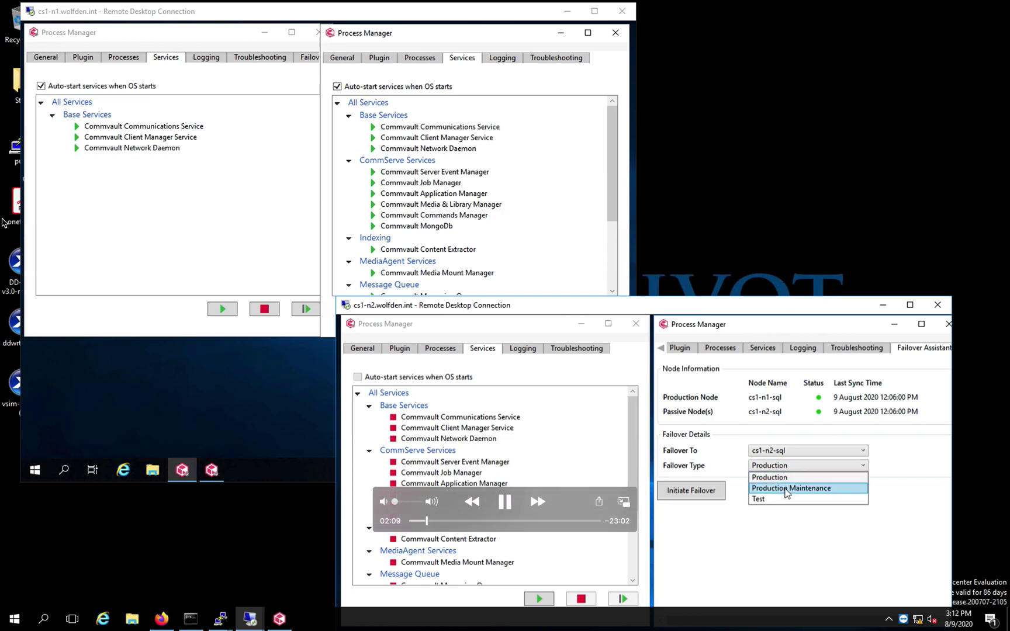
left_click(506, 505)
left_click(505, 501)
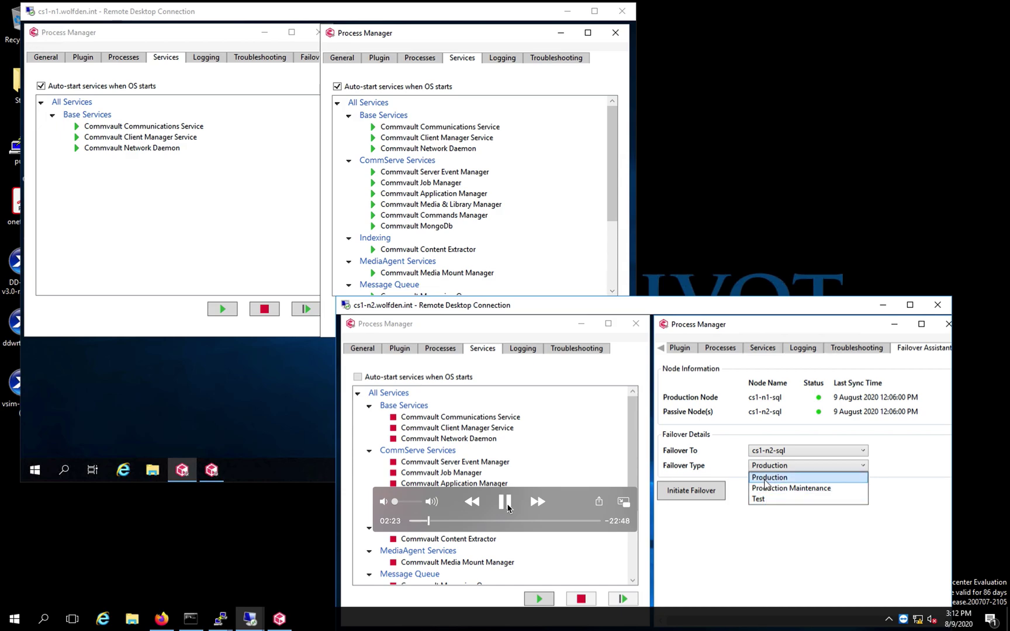
left_click(765, 483)
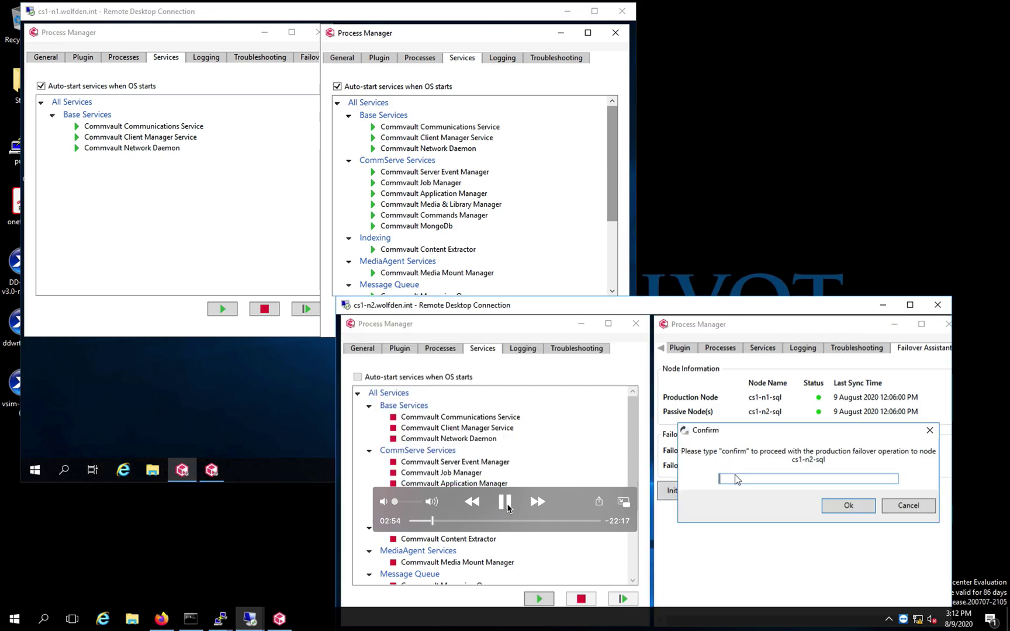
Enter 'confirm' to start the production failover and open its detailed progress log
type("confirm")
left_click(835, 509)
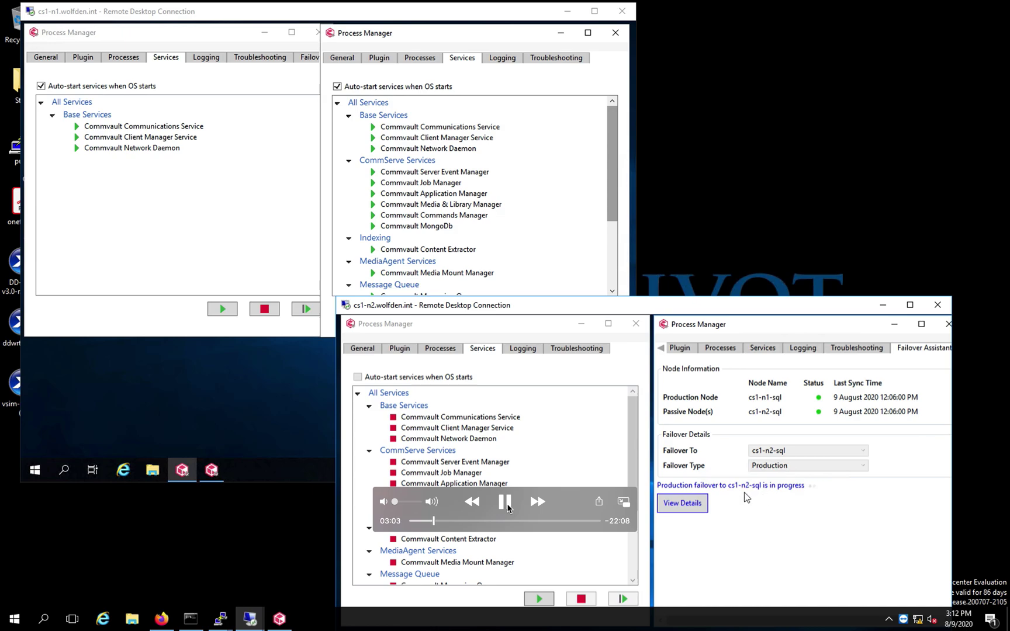
left_click(691, 506)
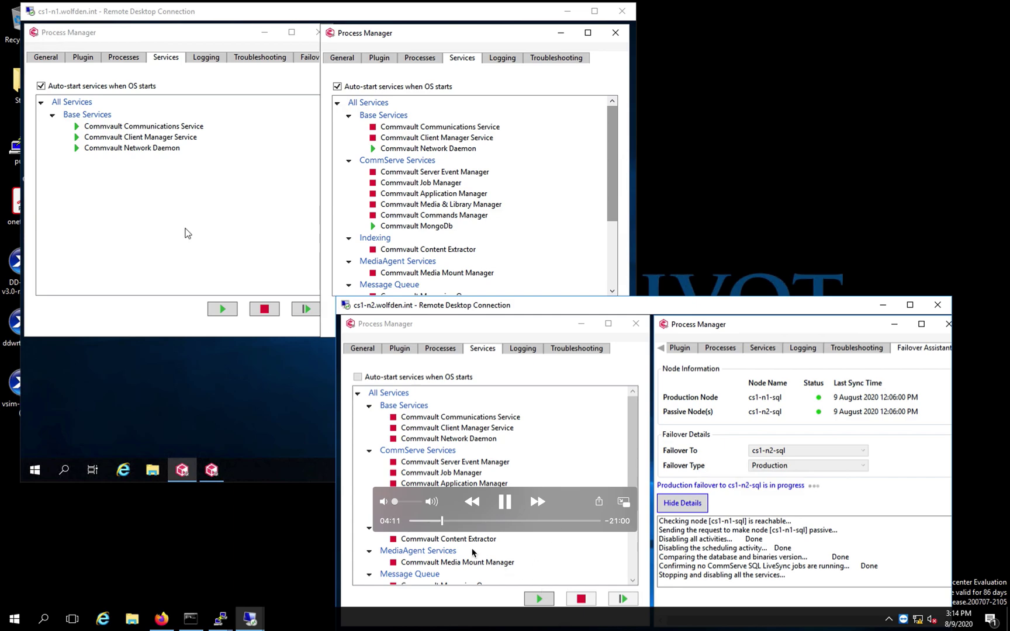
Toggle playback once the log reports stopping all cs1-n1 CommServe services
key("space")
Scrub the recording until jobs are suspended and services start, then bring cs1-n2's session forward
left_click_drag(443, 521, 449, 521)
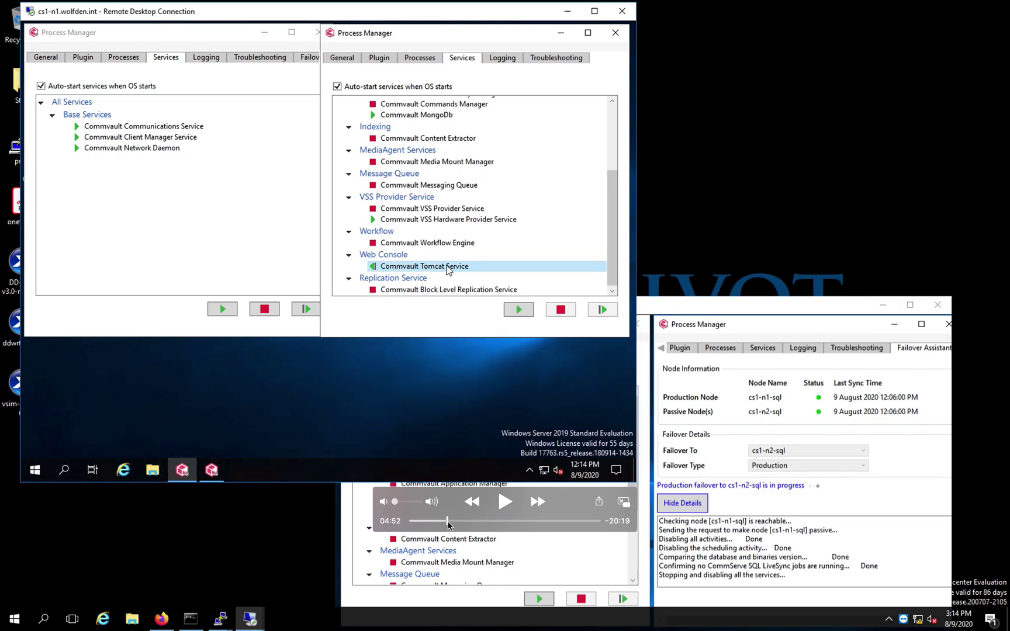
key("space")
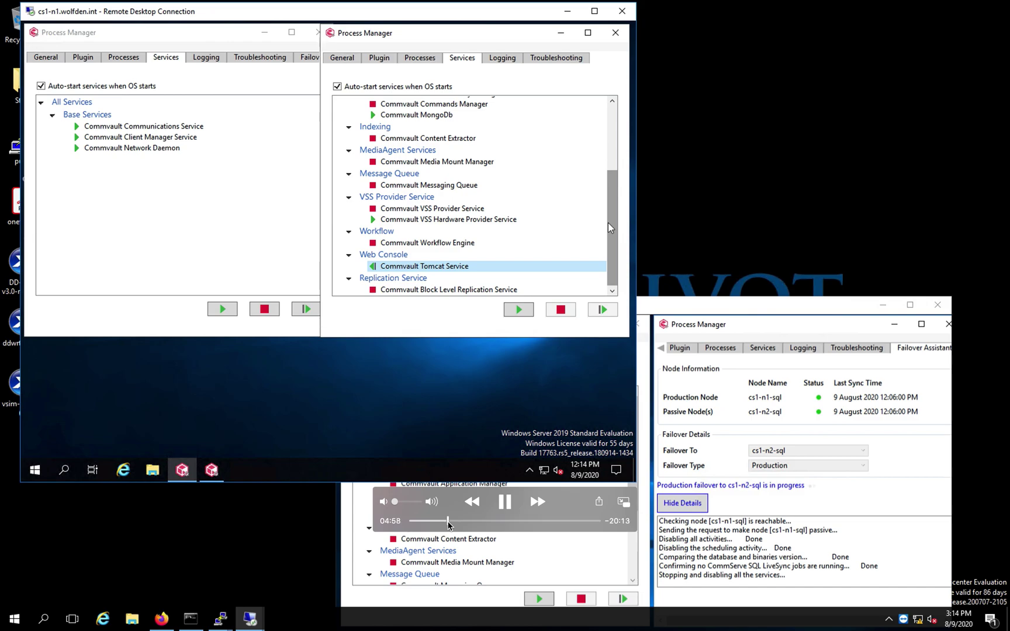
key("space")
left_click(450, 521)
left_click(450, 521)
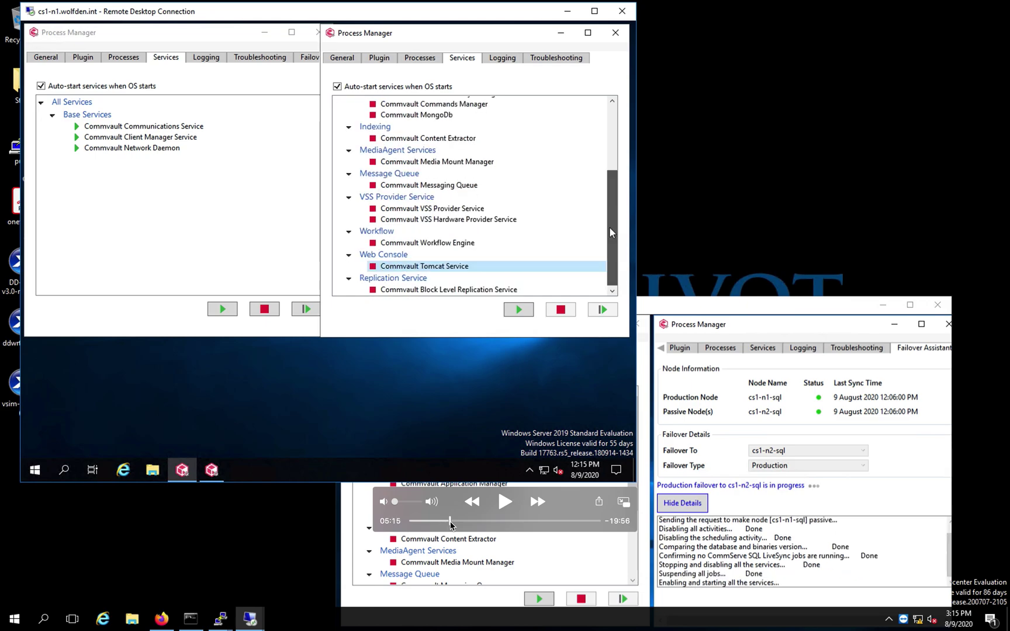
left_click(450, 521)
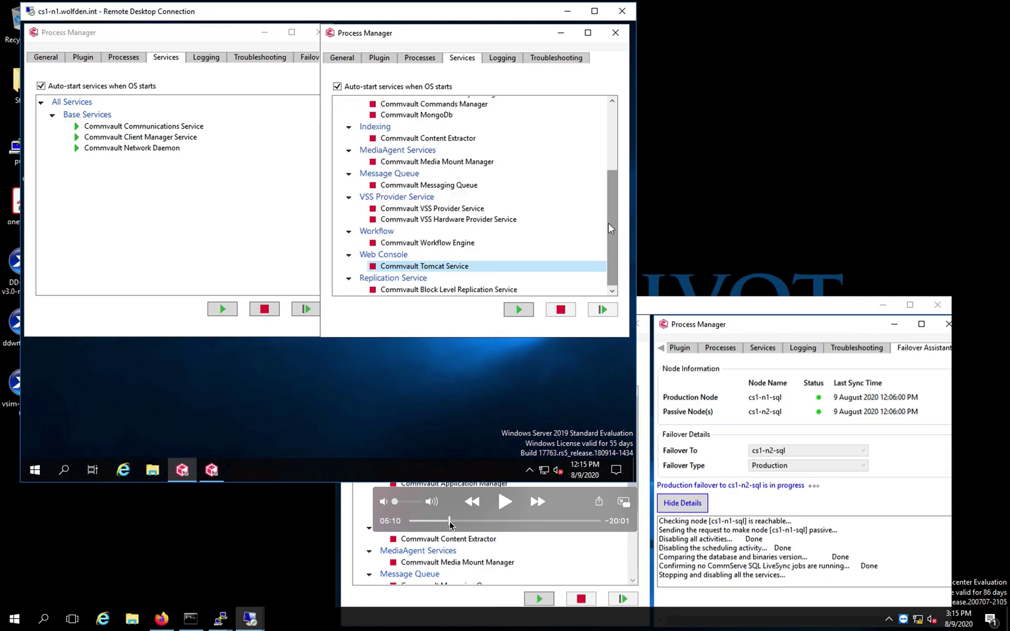
left_click(505, 502)
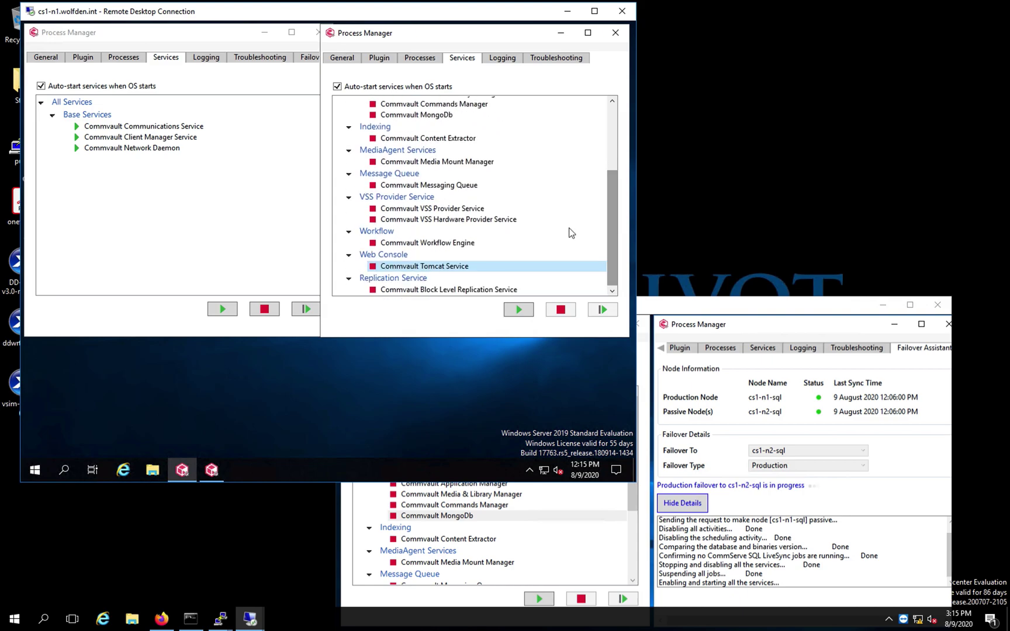
left_click(678, 303)
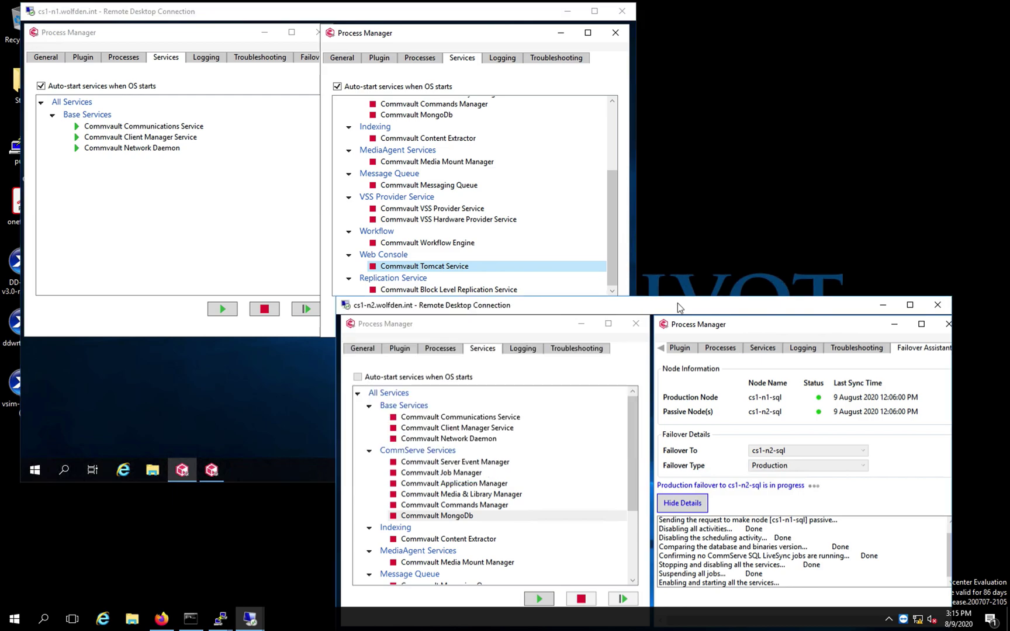
Select all failover log text and follow it to the last sync-up before failover
left_click(711, 589)
key("ctrl+a")
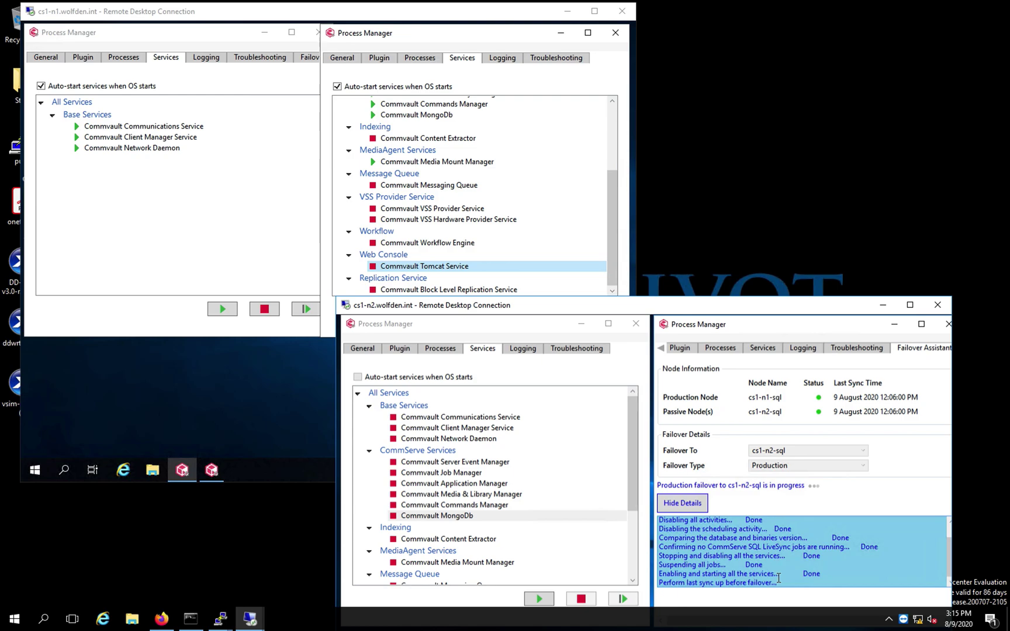
mouse_move(637, 491)
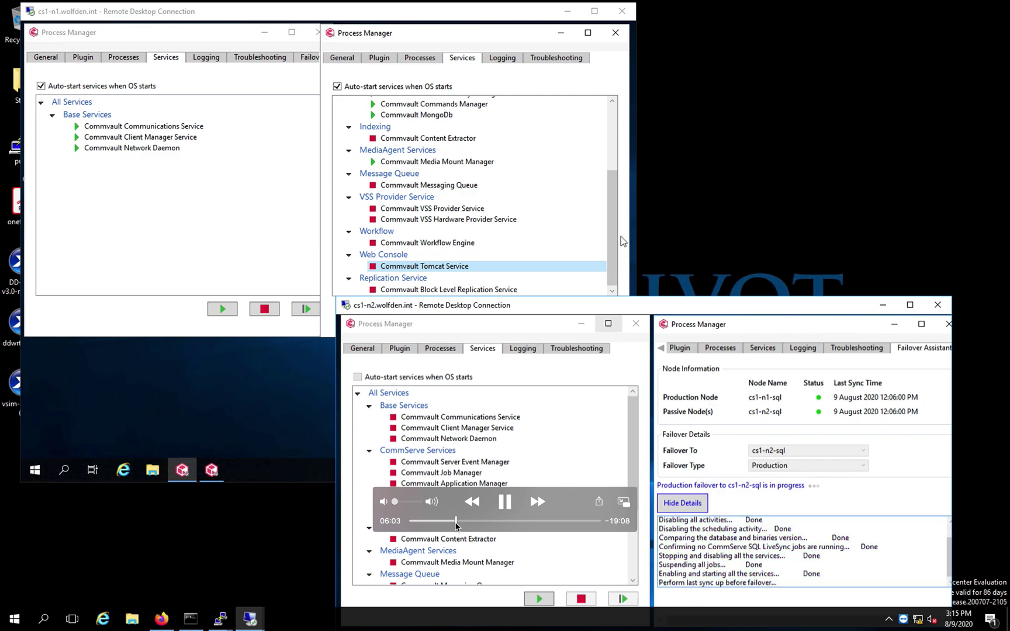
left_click(456, 521)
Scrub forward to where the log shows updating the active node and starting services
left_click(457, 521)
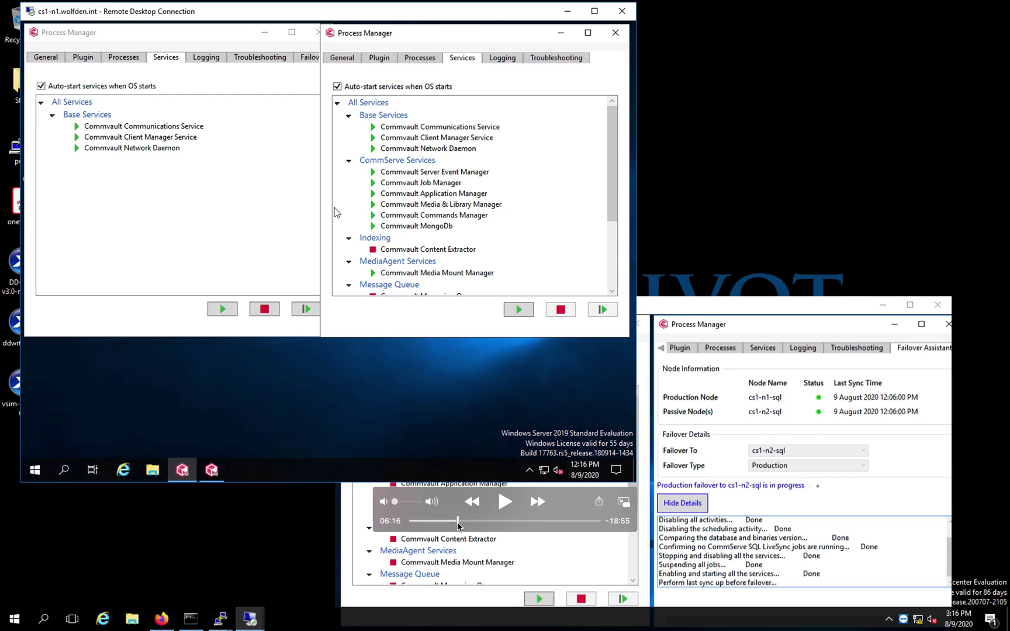
left_click_drag(457, 525, 518, 525)
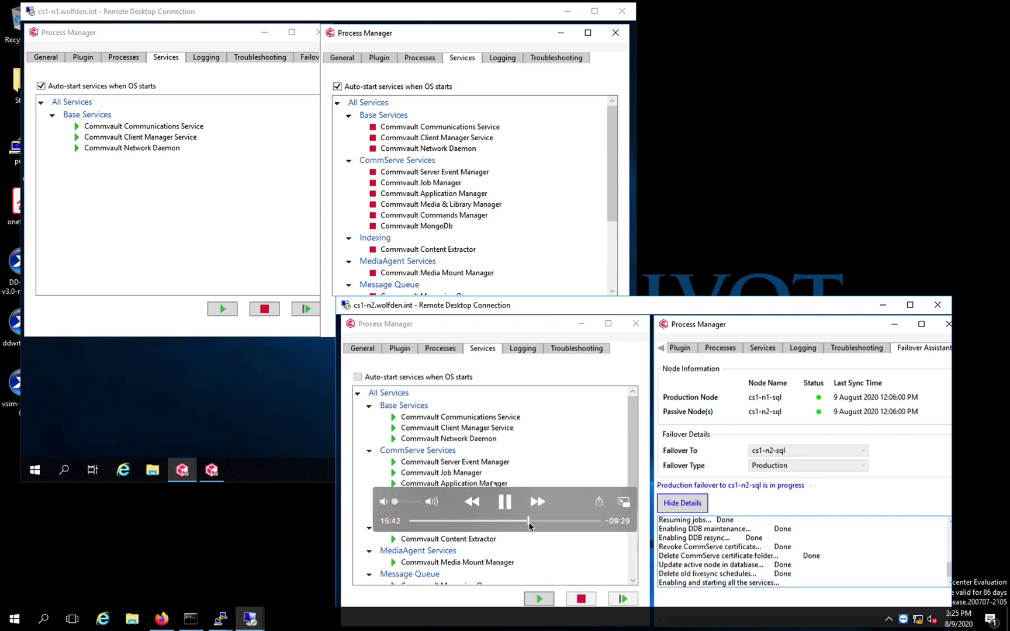
Let the failover log advance until Messaging Queue and Workflow Engine are running on cs1-n2
left_click_drag(529, 525, 533, 525)
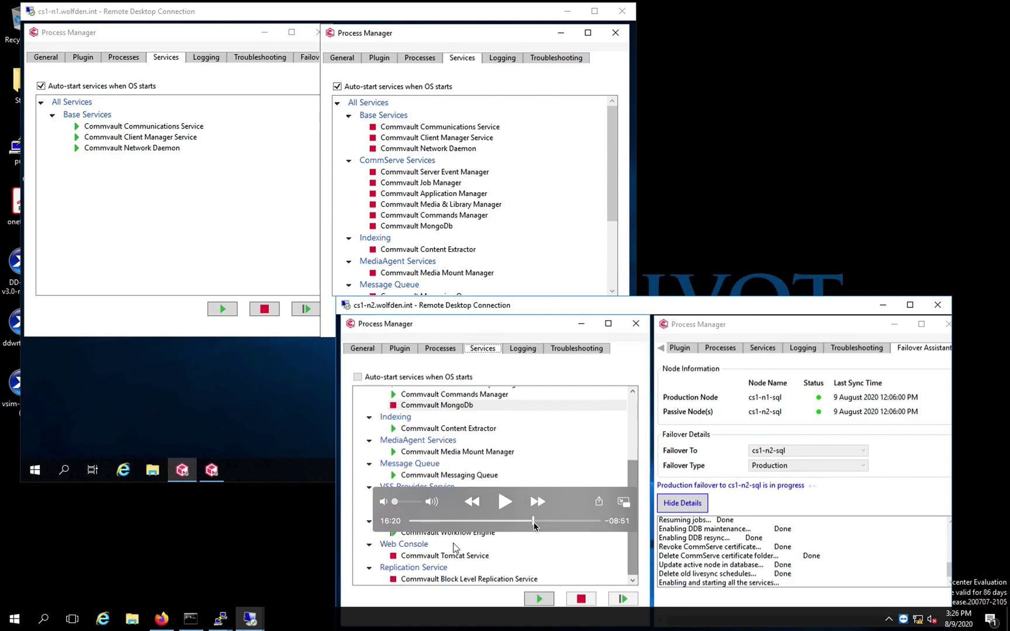
Wait until the failover log shows 'Updating live sync schedule with new active node' and MongoDb runs
left_click_drag(534, 525, 540, 525)
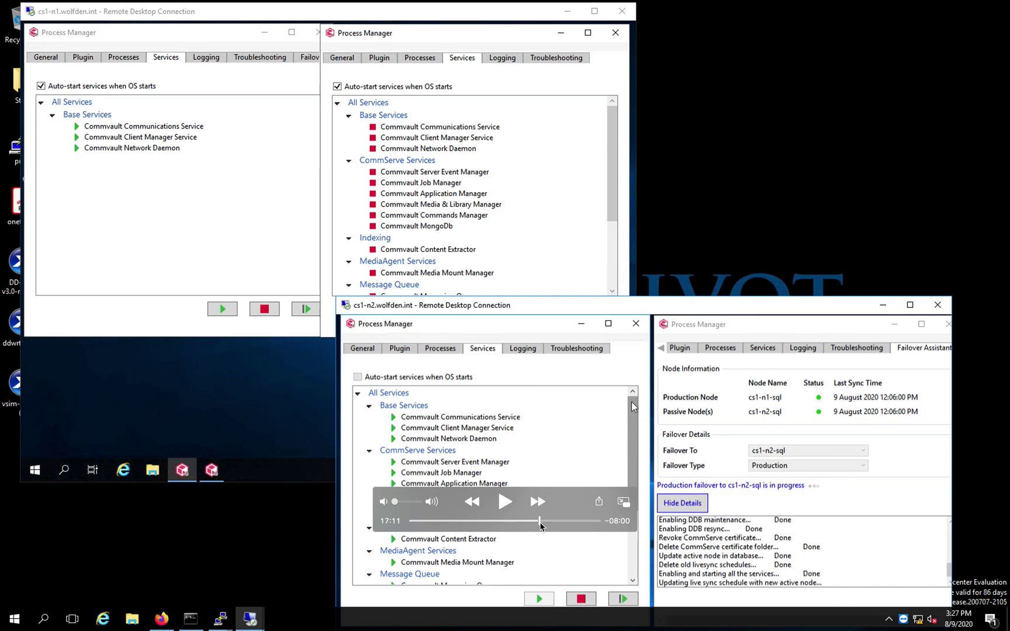
key("space")
Wait for 'Run Post-Failover Script Done', leaving cs1-n2-sql production and cs1-n1-sql passive
left_click_drag(544, 524, 569, 524)
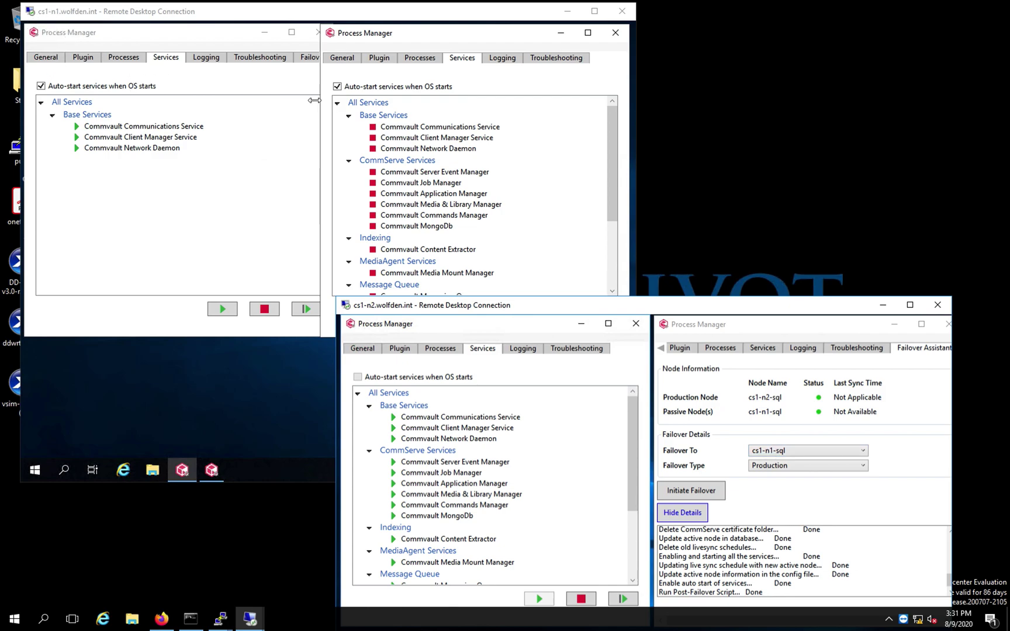
On cs1-n1, confirm cs1-n2-sql is production and review its three running base services
left_click(309, 58)
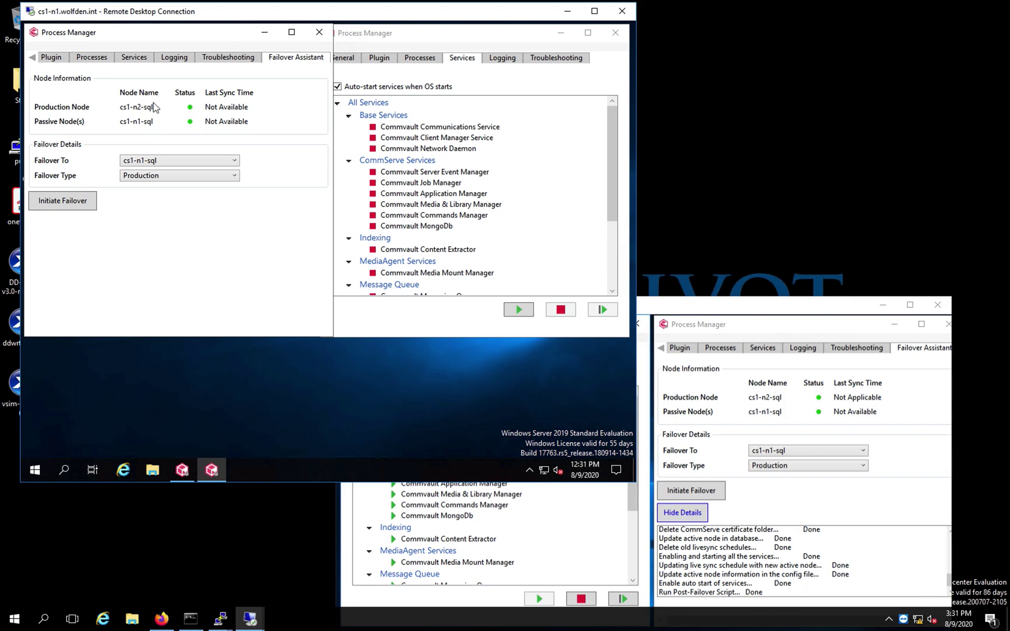
left_click(140, 60)
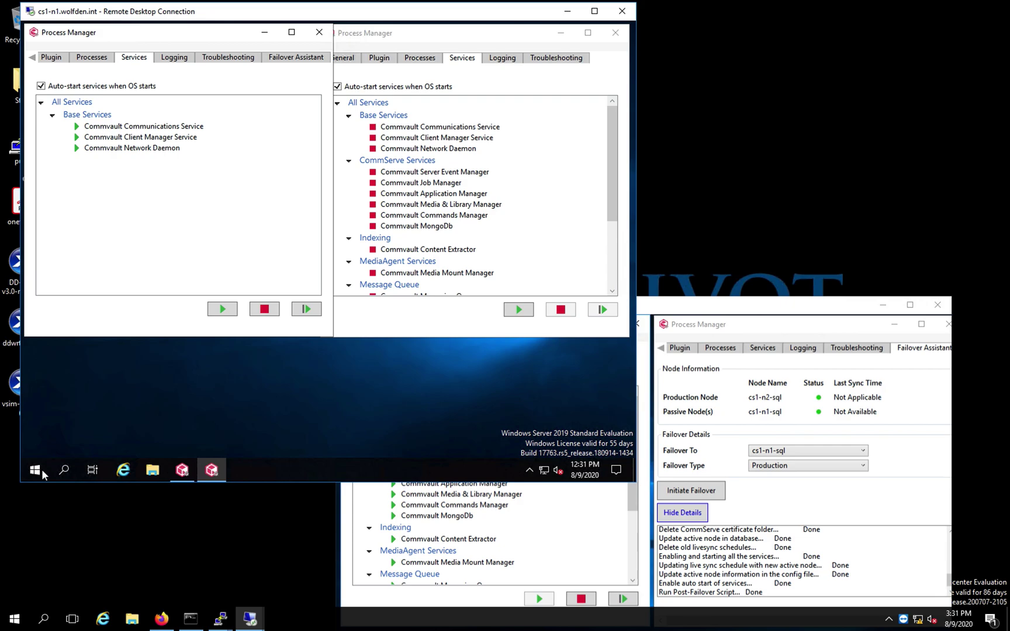
left_click(250, 624)
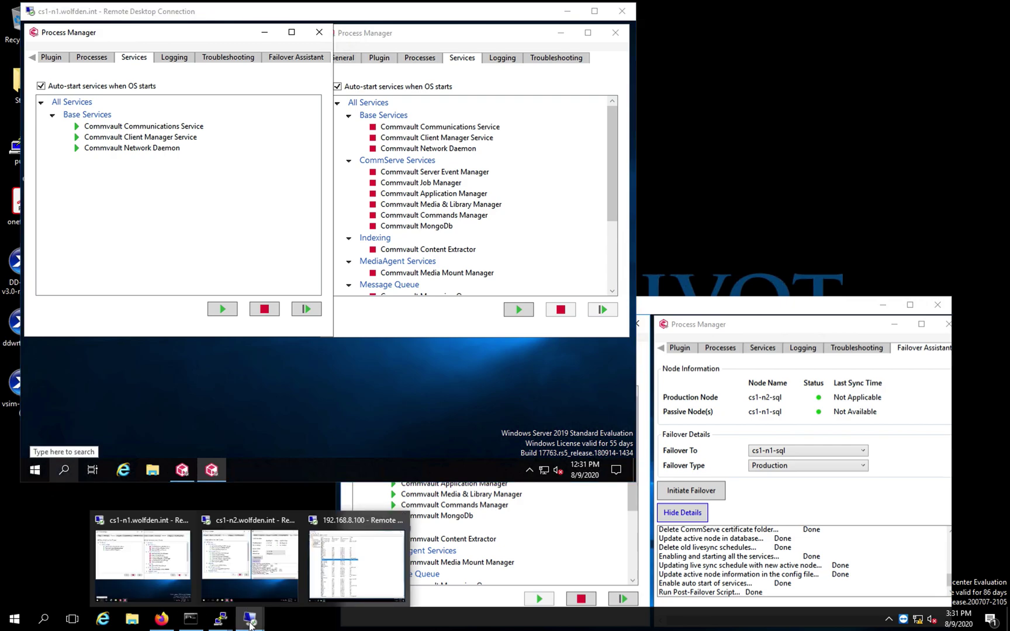
In DNS Manager, inspect the cs1-n2 host record's properties without changing anything
left_click(345, 581)
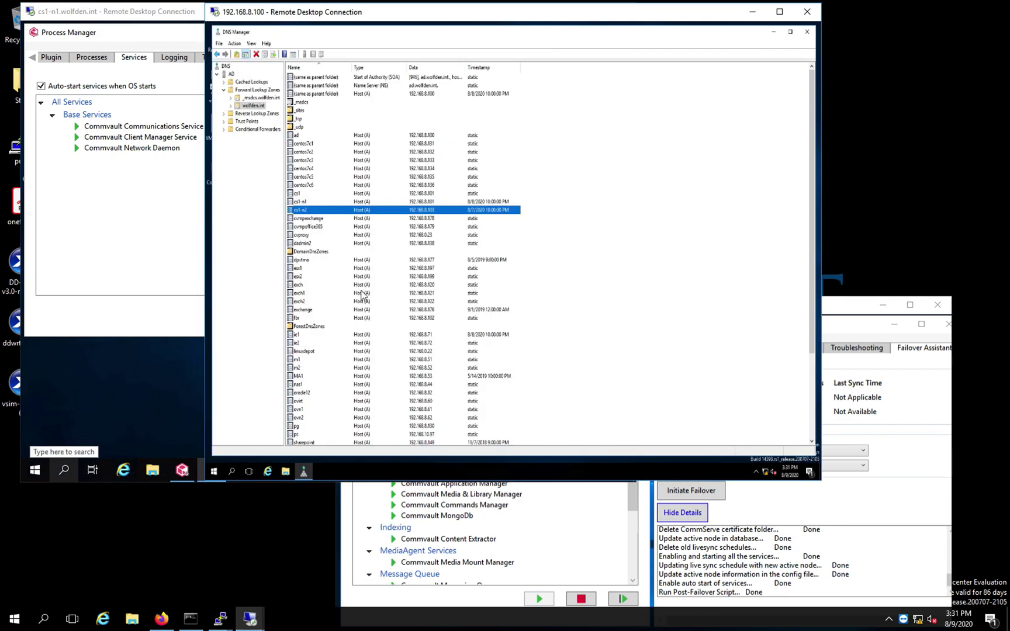
double_click(355, 211)
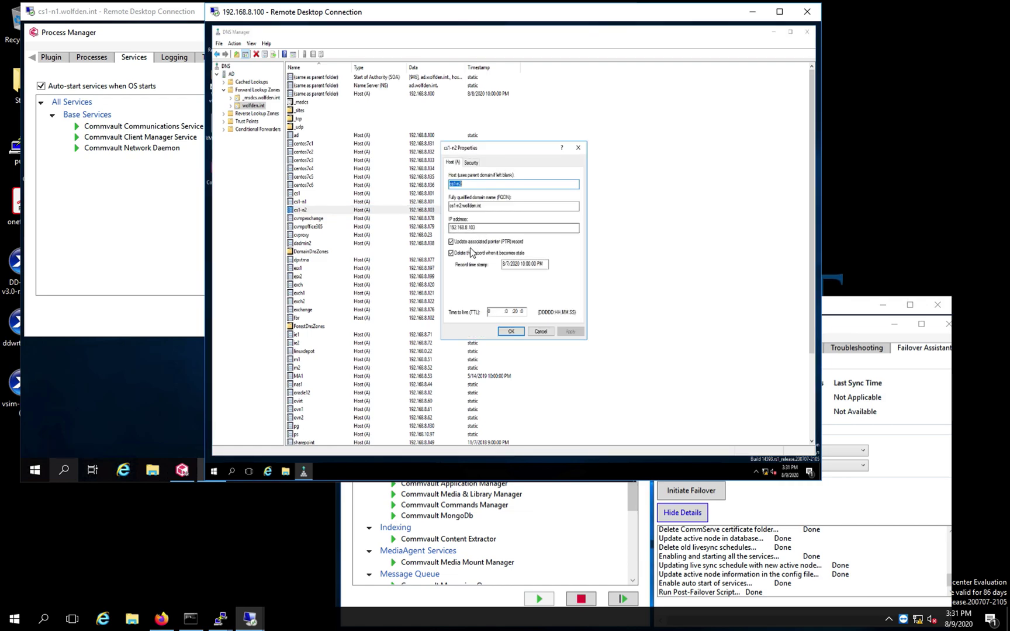
left_click(540, 333)
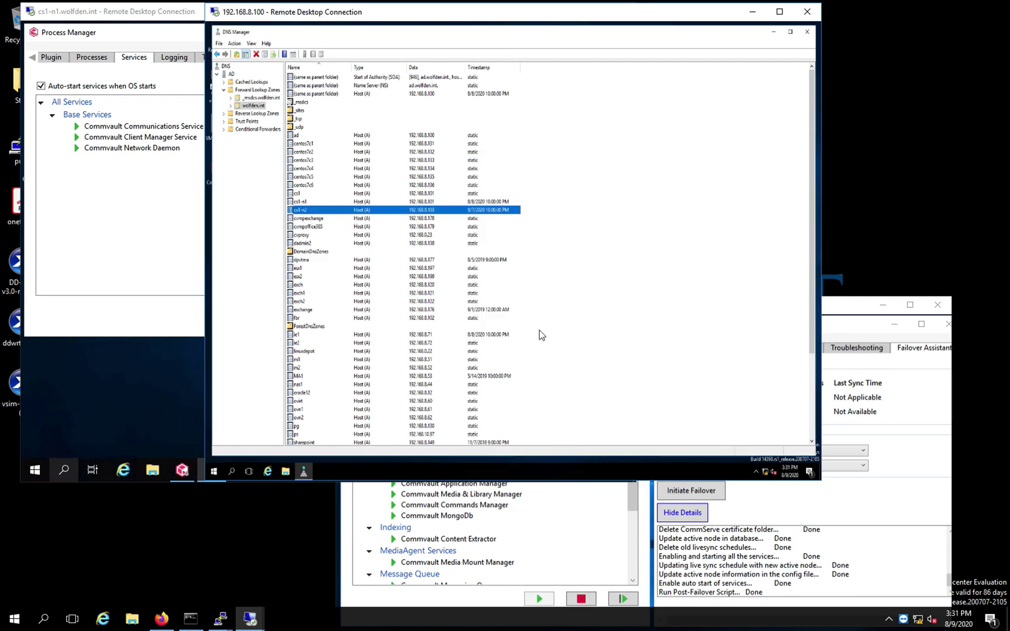
Change the cs1 host record's IP to 192.168.8.103, accepting the PTR record warning
double_click(303, 194)
left_click(482, 227)
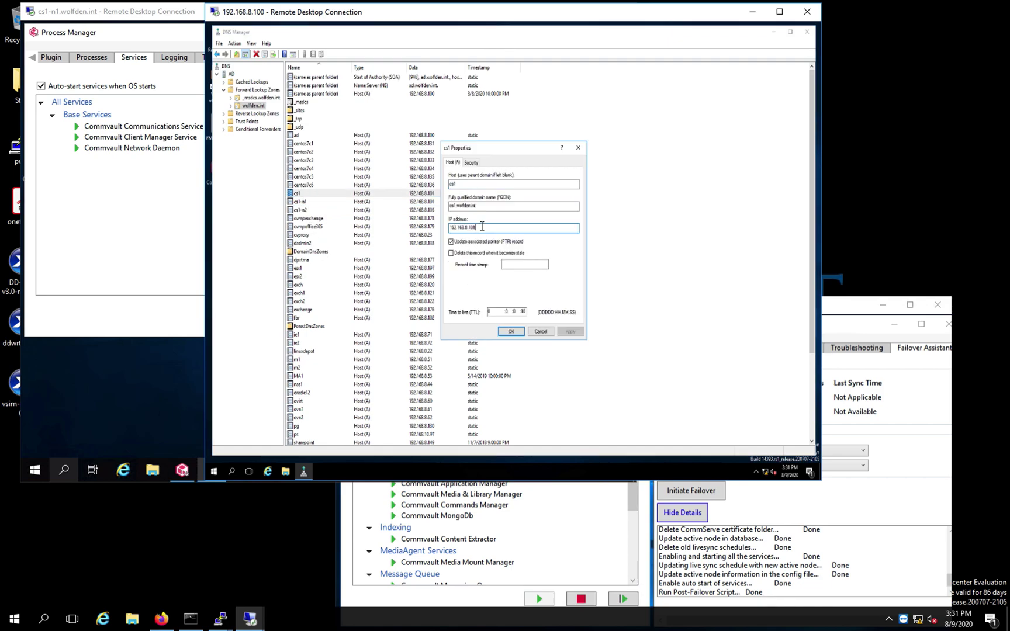
key("BackSpace")
type("3")
left_click(511, 332)
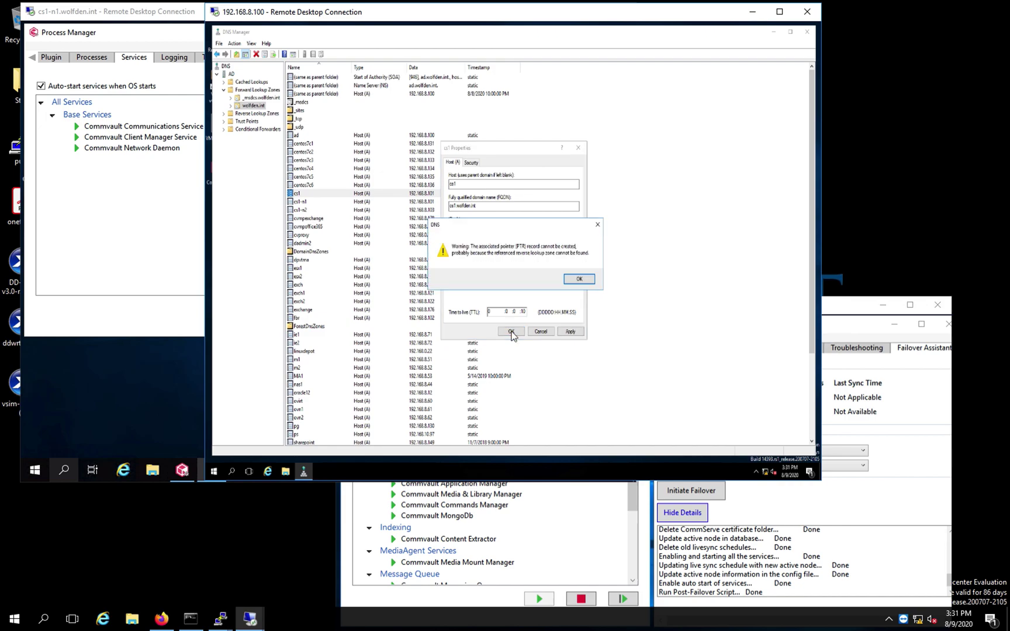
left_click(587, 279)
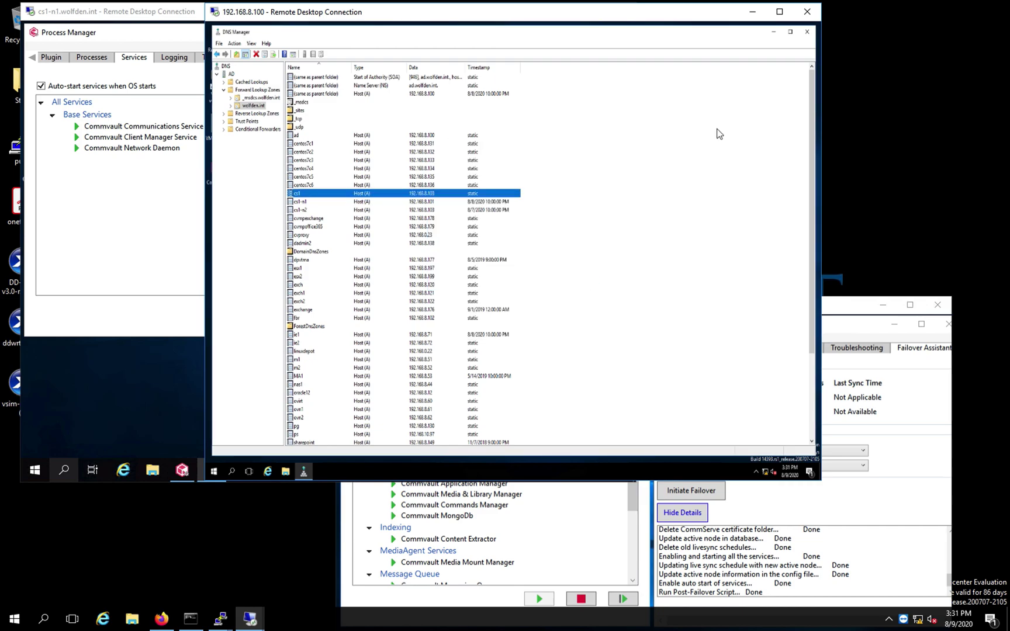
Minimize the DNS server session and launch Commvault CommCell Console from the Start menu
left_click(752, 11)
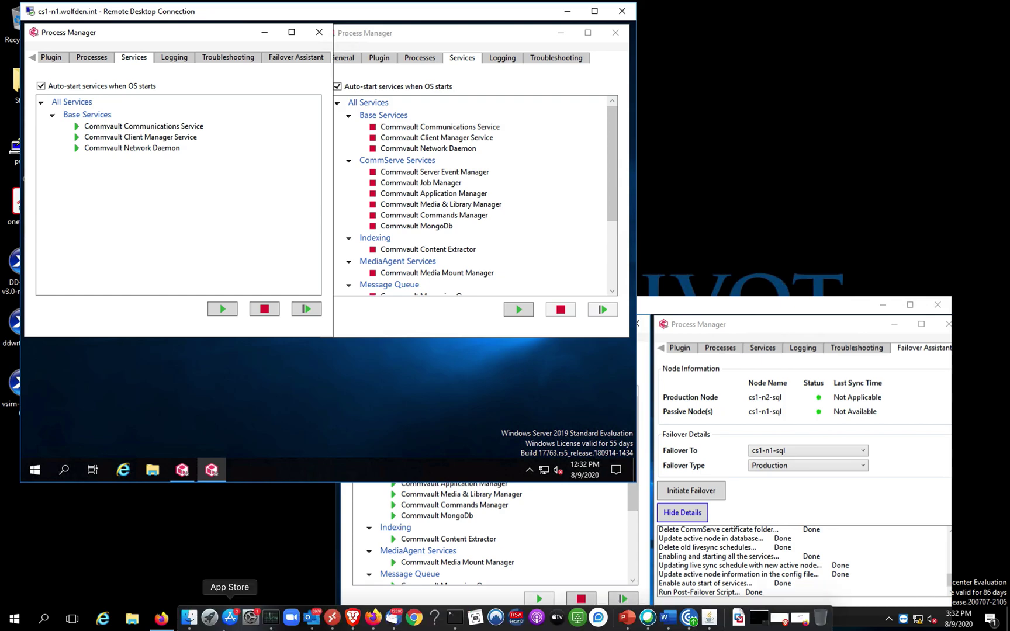
mouse_move(224, 628)
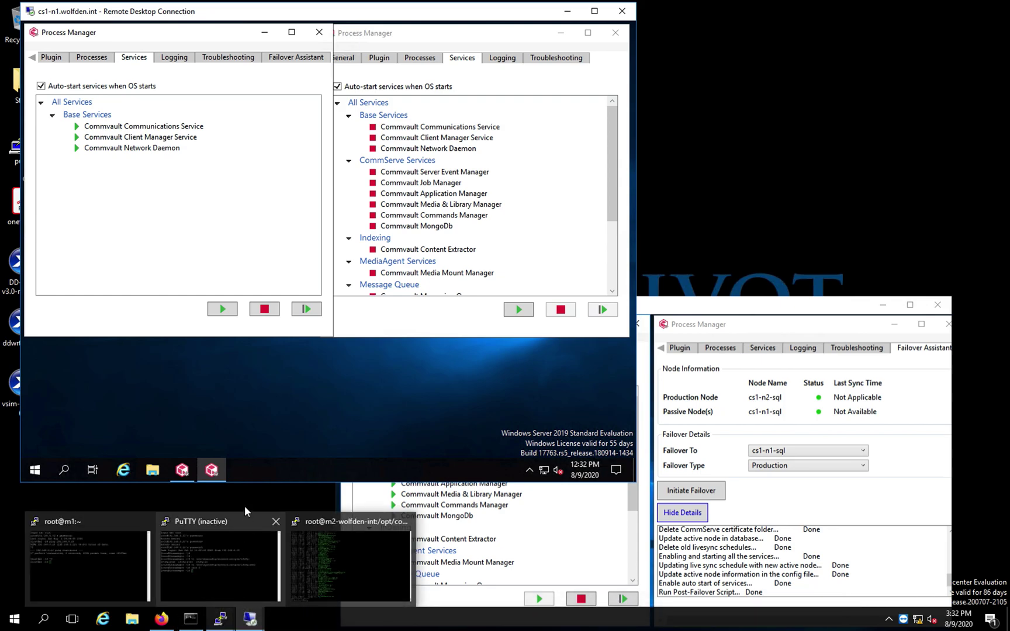
left_click(15, 619)
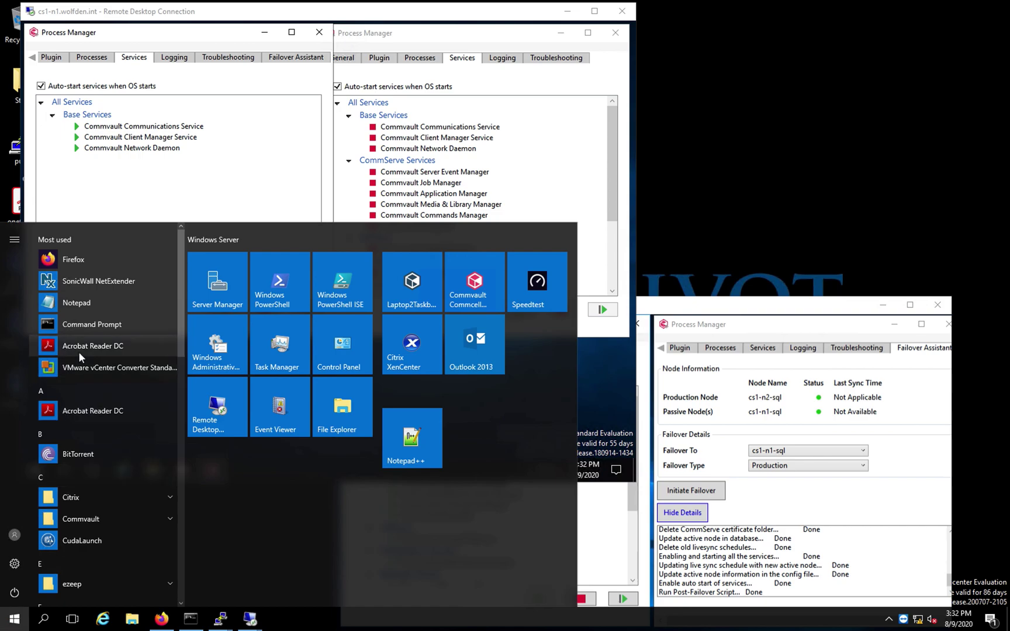
left_click(121, 516)
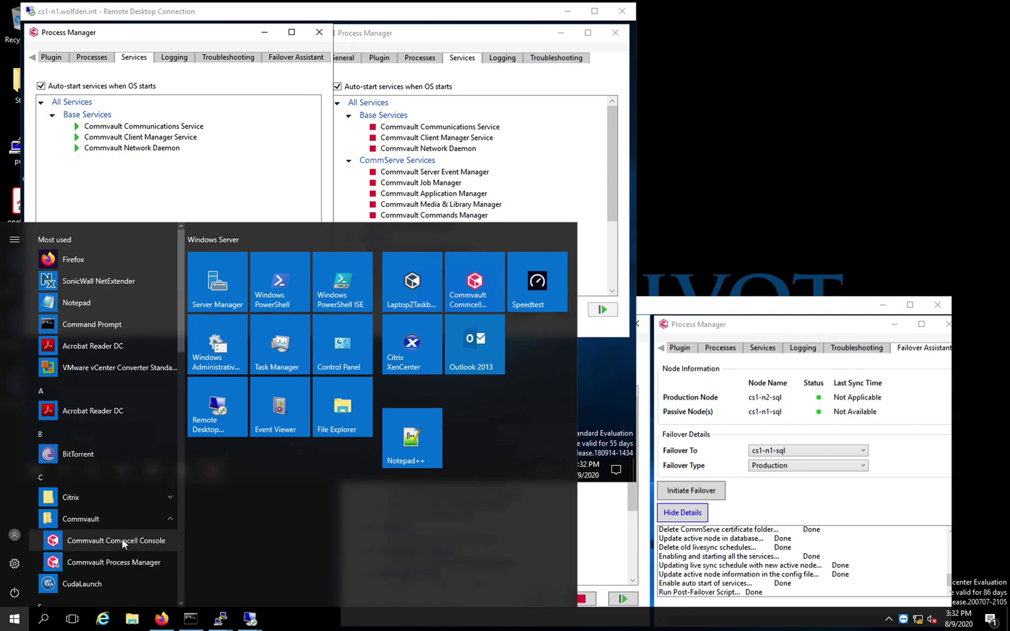
left_click(121, 540)
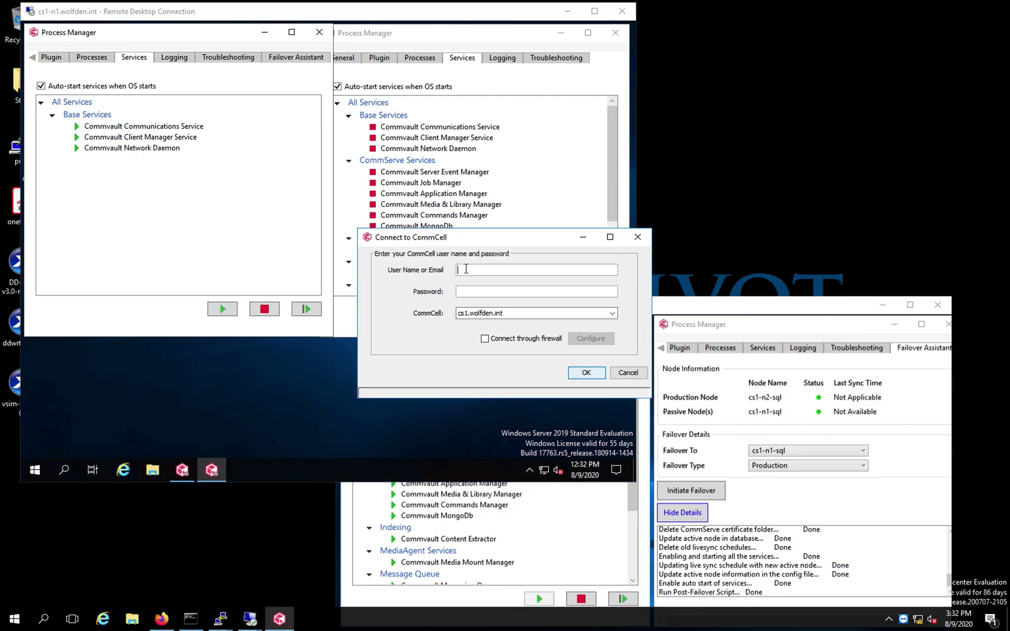
Sign in to the cs1 CommCell with the administrator user name and password
type("admin")
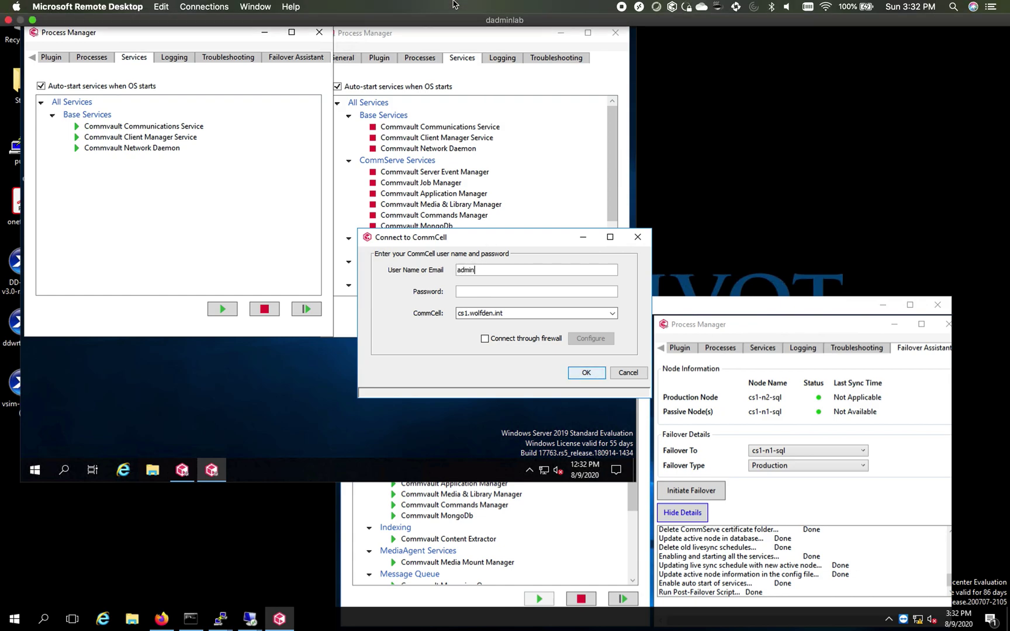
key("Tab")
type("********")
left_click(586, 372)
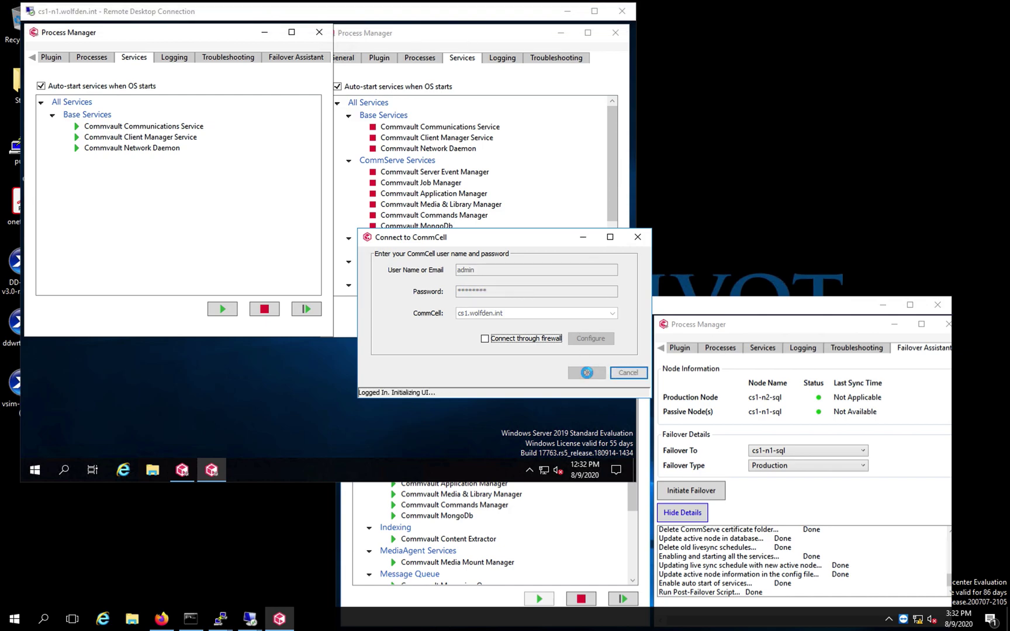
mouse_move(553, 500)
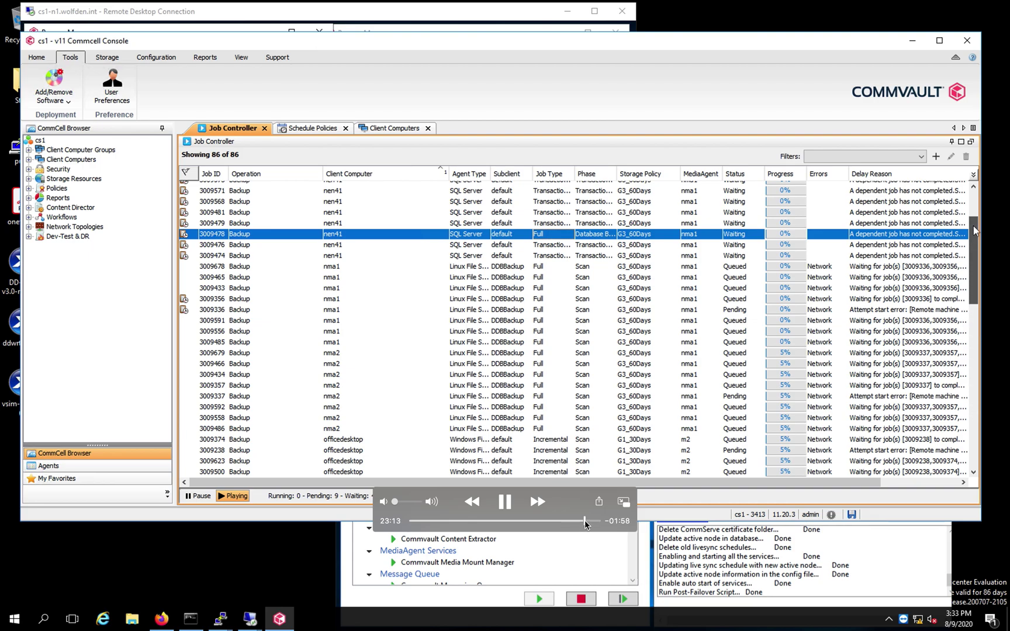
Play through the Job Controller review and cs1-n1-sql File System browsing, then exit full-screen view
left_click_drag(584, 525, 587, 525)
key("space")
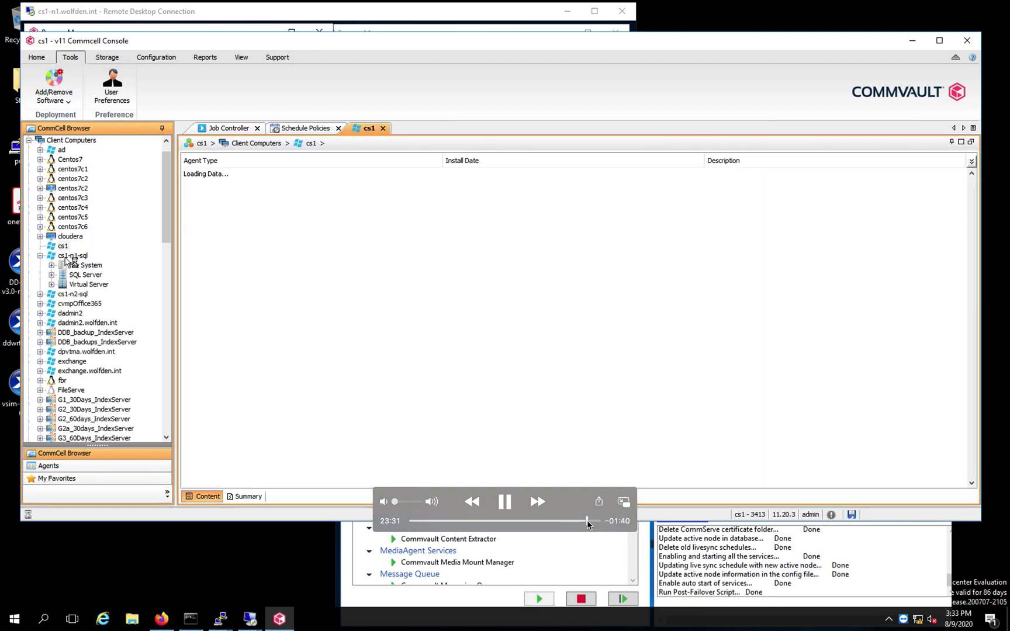
left_click(506, 504)
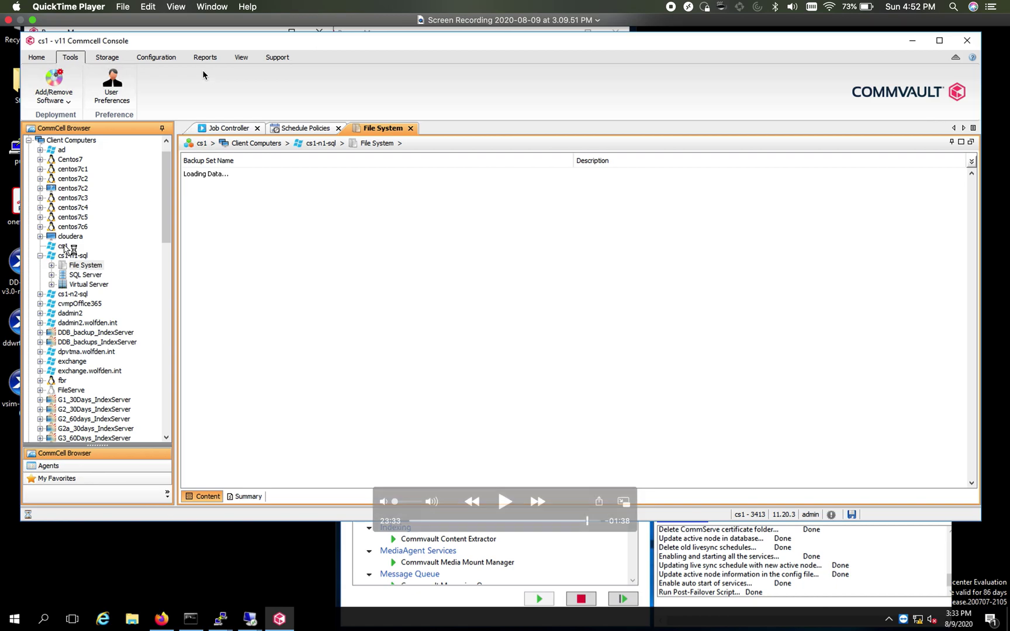
left_click(32, 20)
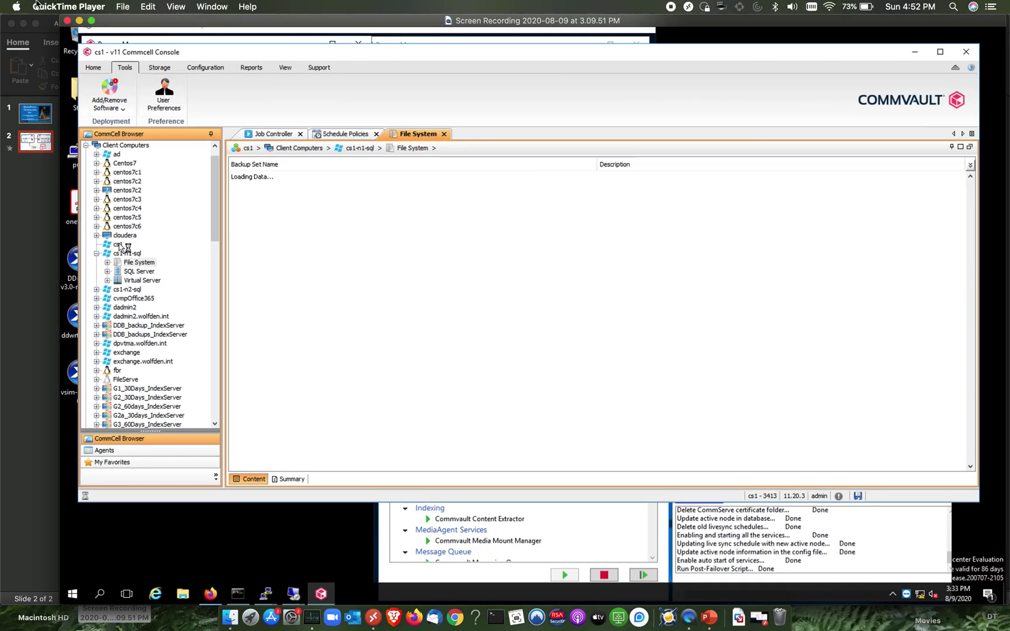
Bring the remote session full screen with the CommCell Console's Job Controller listing 80 jobs
double_click(80, 22)
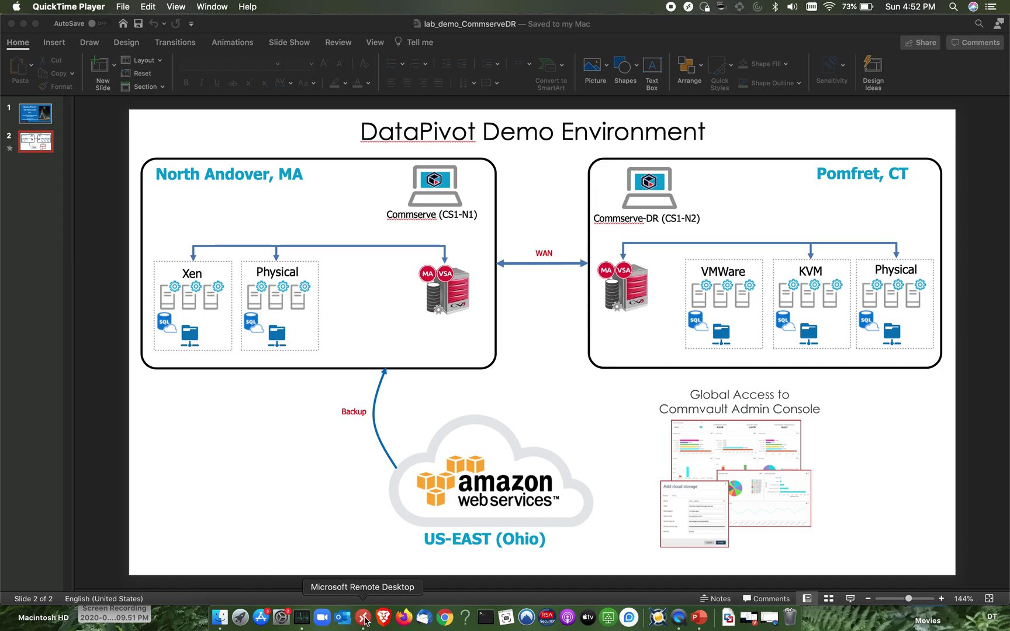
left_click(364, 618)
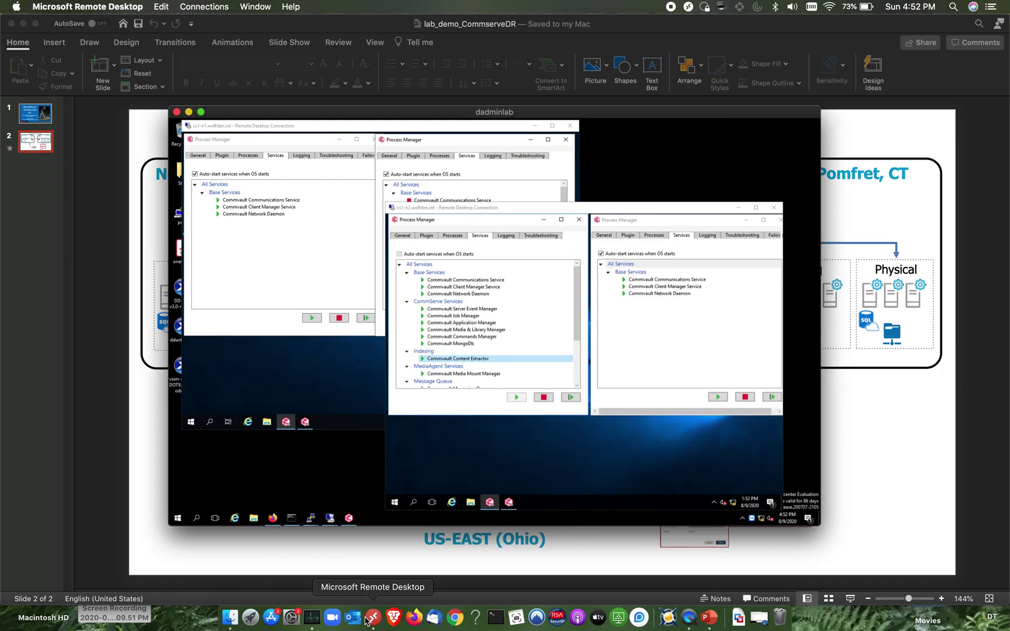
left_click(349, 519)
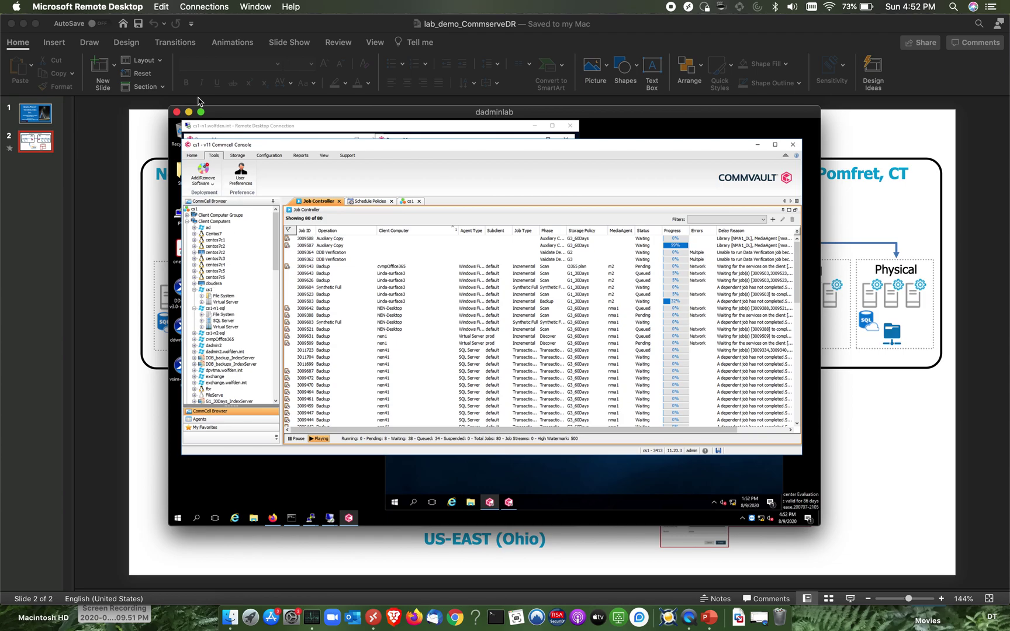
left_click(201, 113)
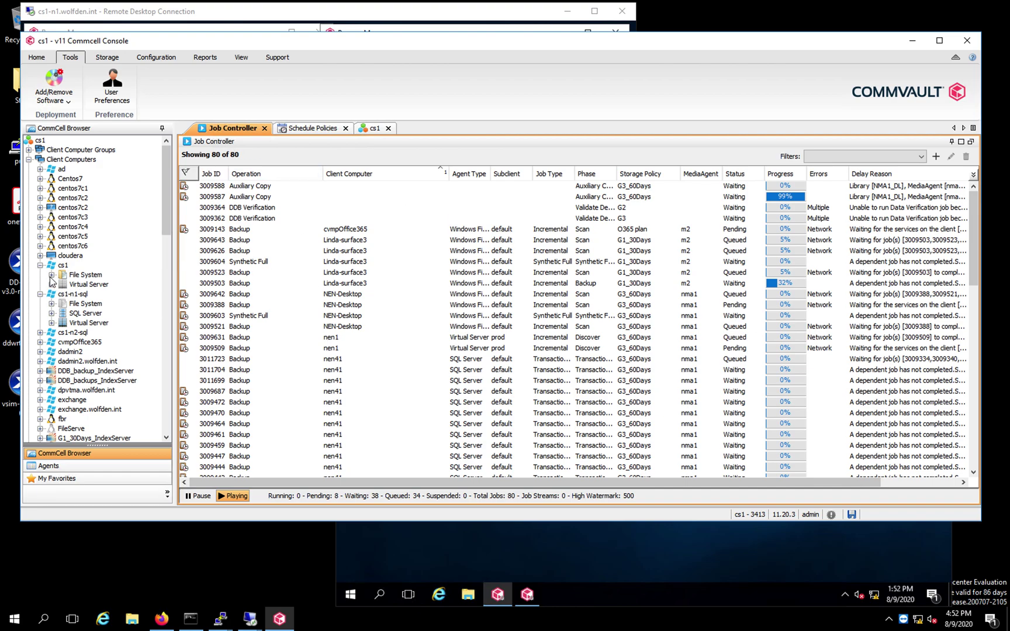
List the subclients of CS1-N1\COMMVAULT and CS1-N2\COMMVAULT under their SQL Server agents
left_click(56, 316)
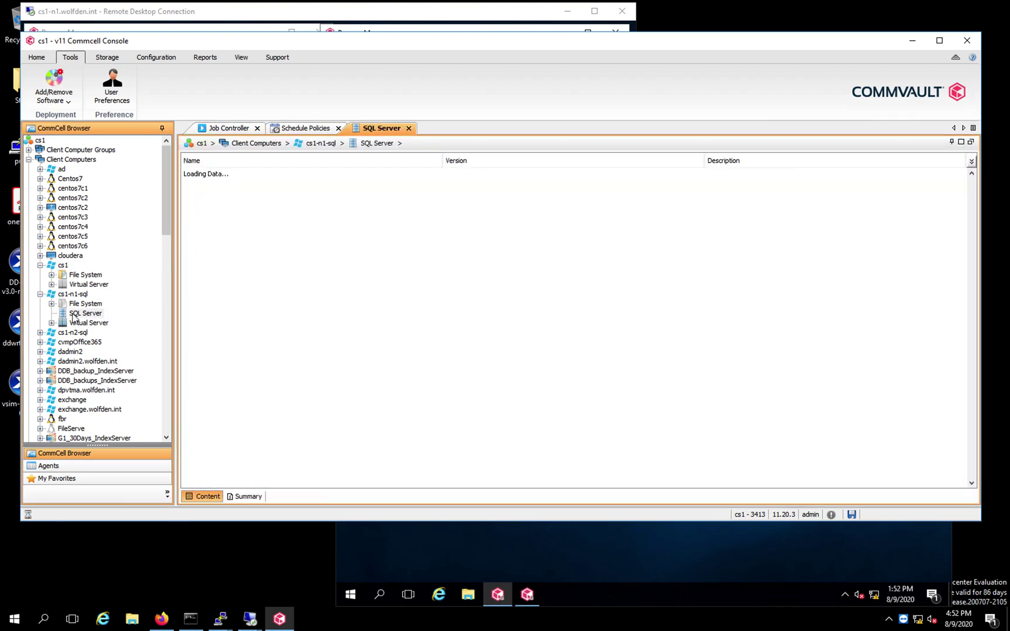
left_click(82, 326)
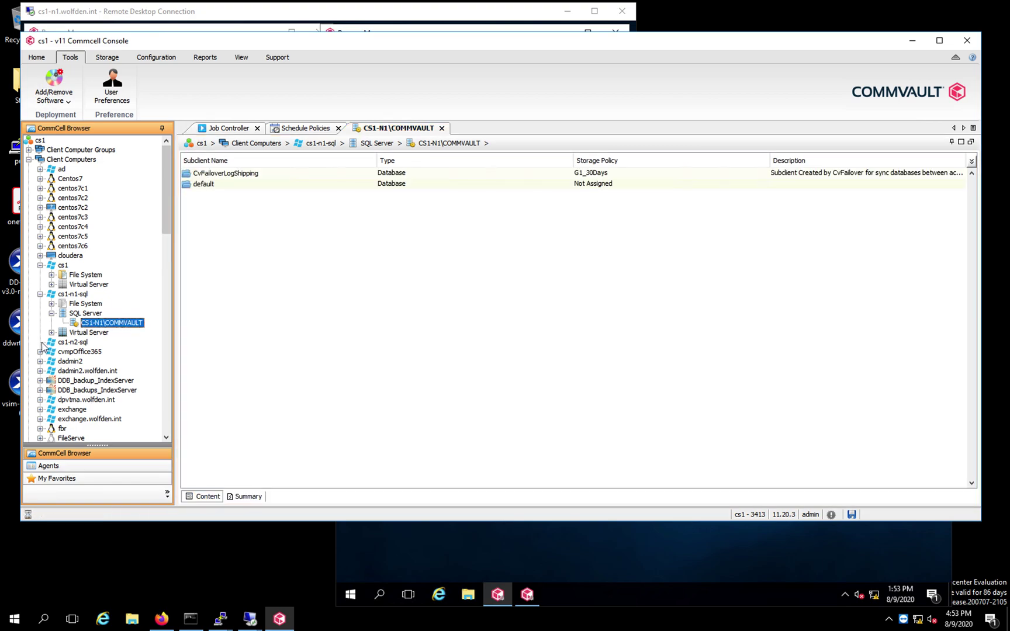
double_click(70, 345)
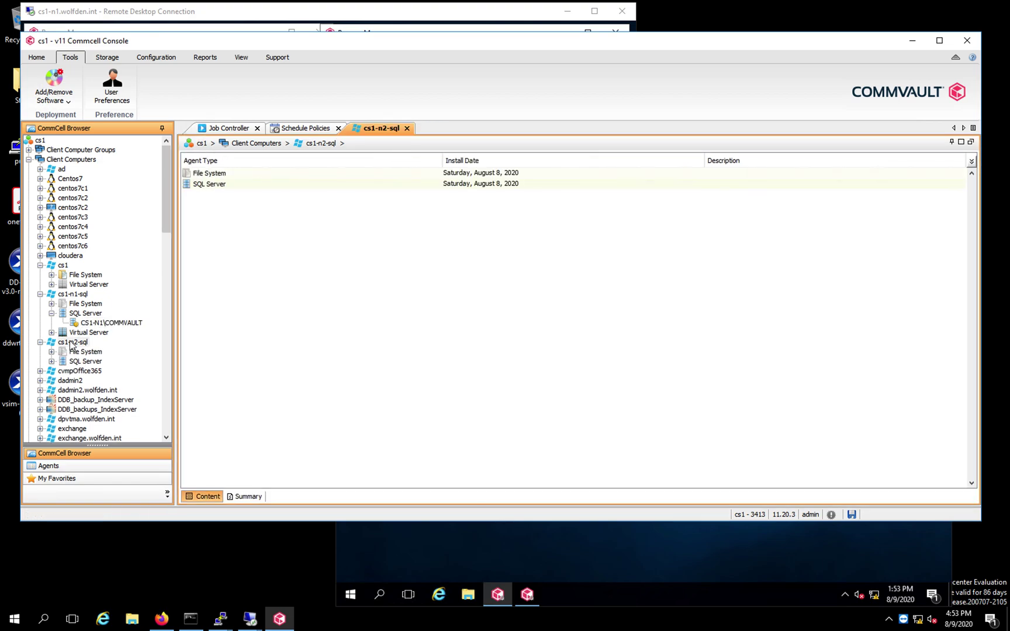
left_click(52, 361)
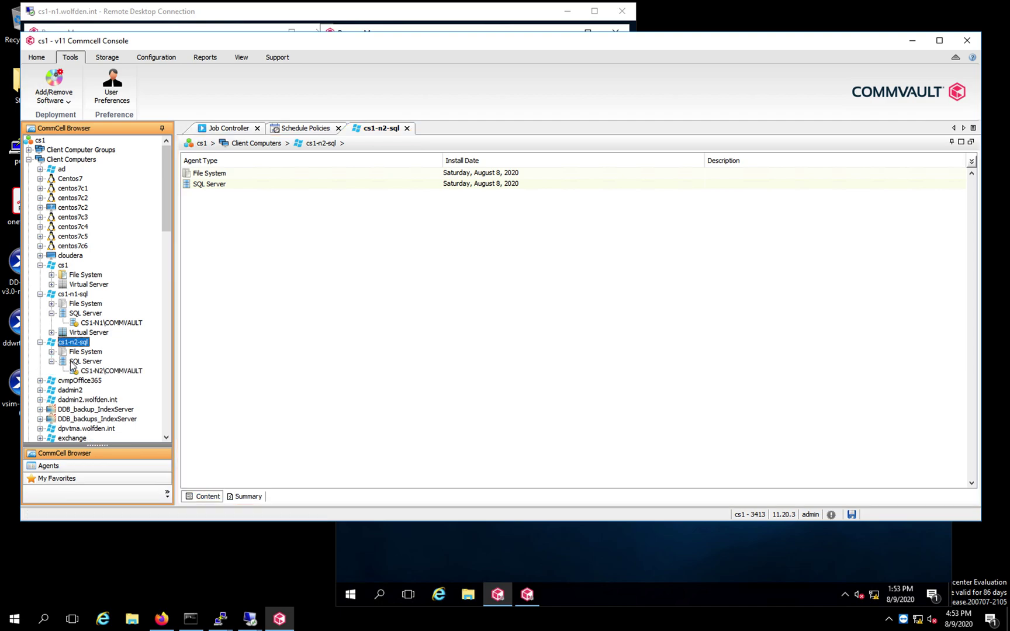
left_click(84, 372)
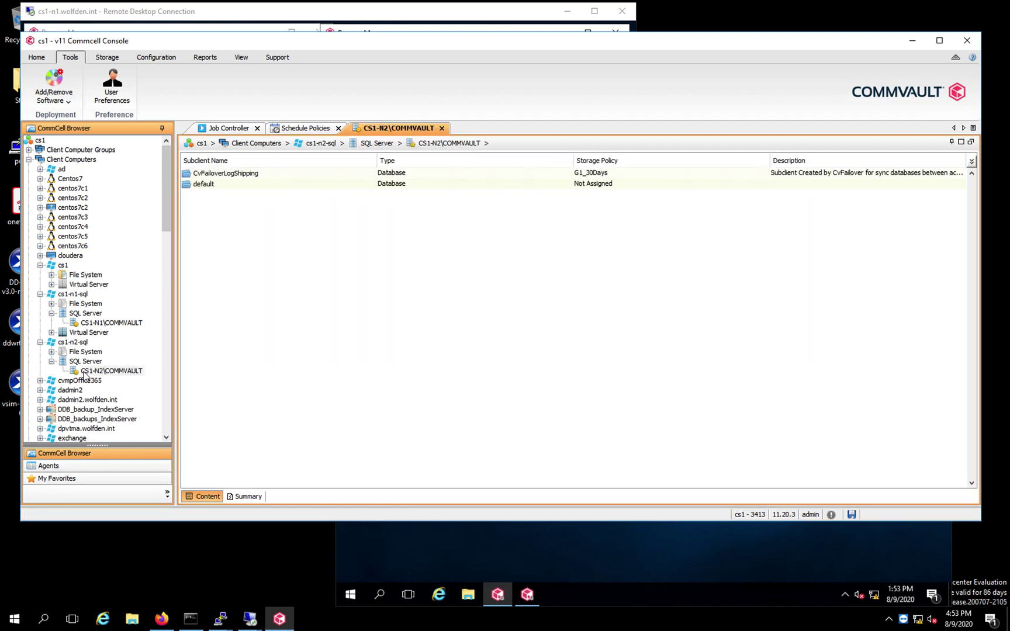
Select CS1-N1\COMMVAULT's CvFailoverLogShipping subclient, then return to the PowerPoint environment diagram
left_click(108, 323)
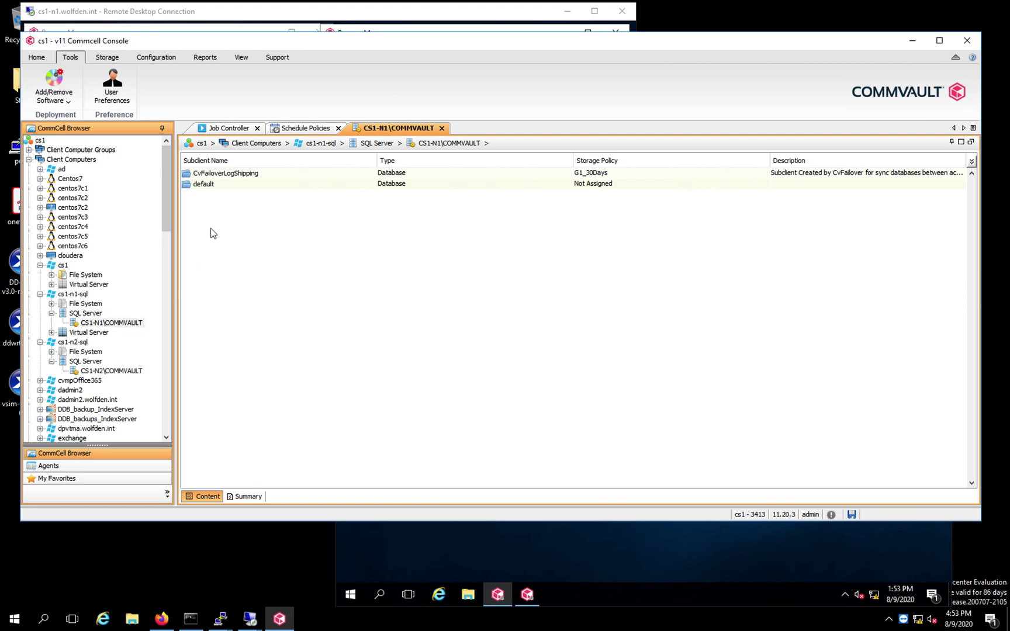
left_click(233, 175)
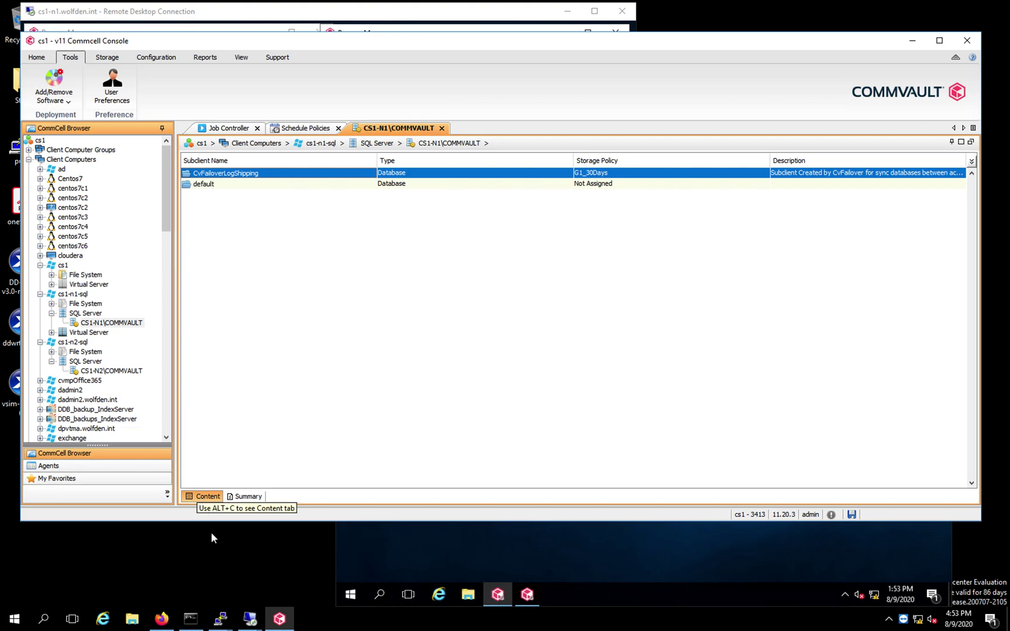
mouse_move(332, 618)
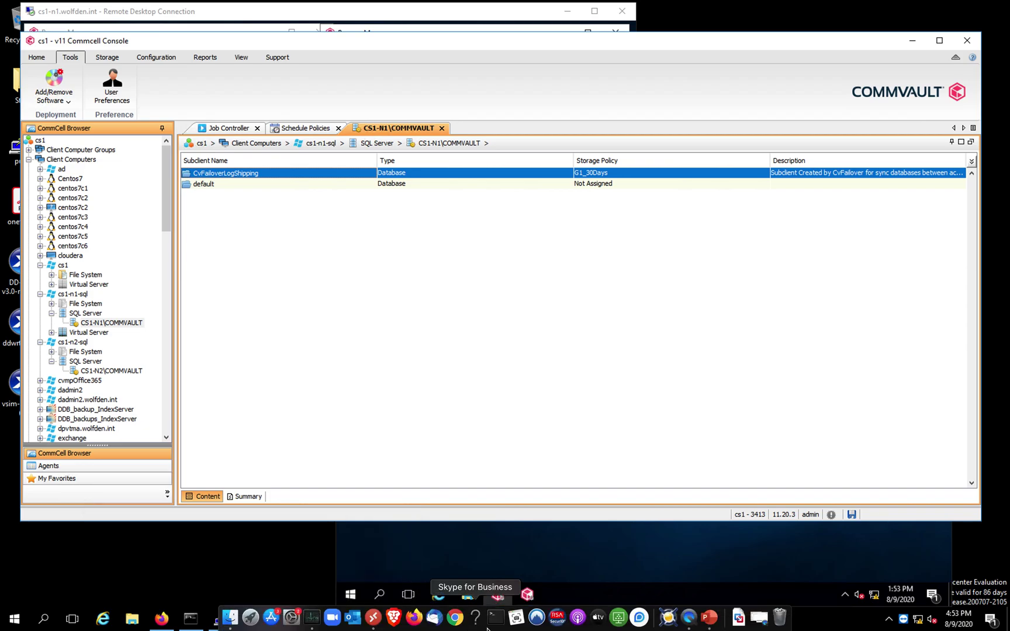
left_click(708, 619)
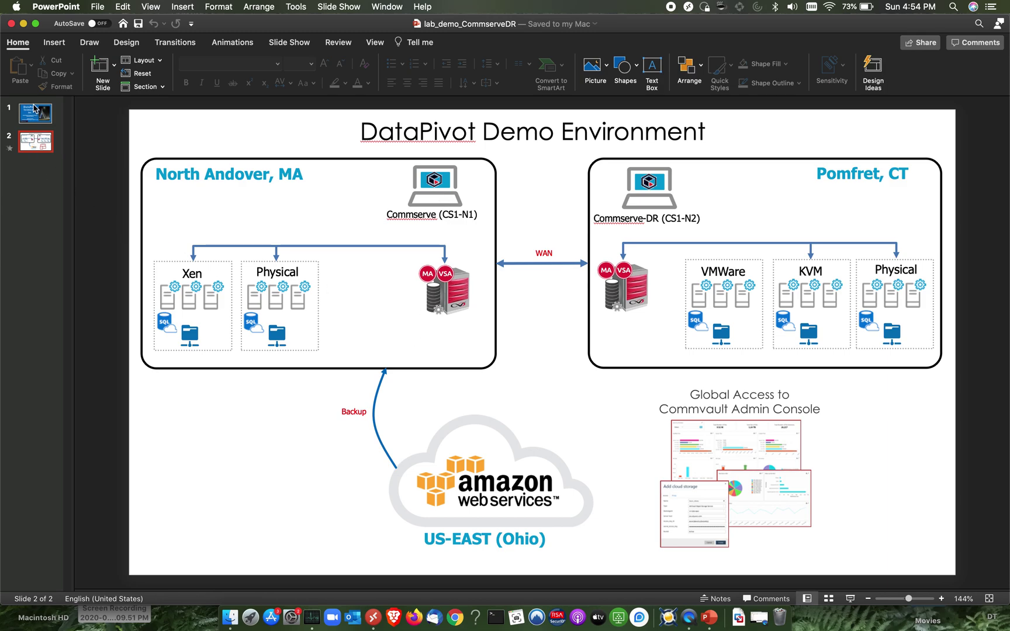
Return to slide 1, the 'CommVault Commserve Livesync Planned Failover' title slide
left_click(30, 115)
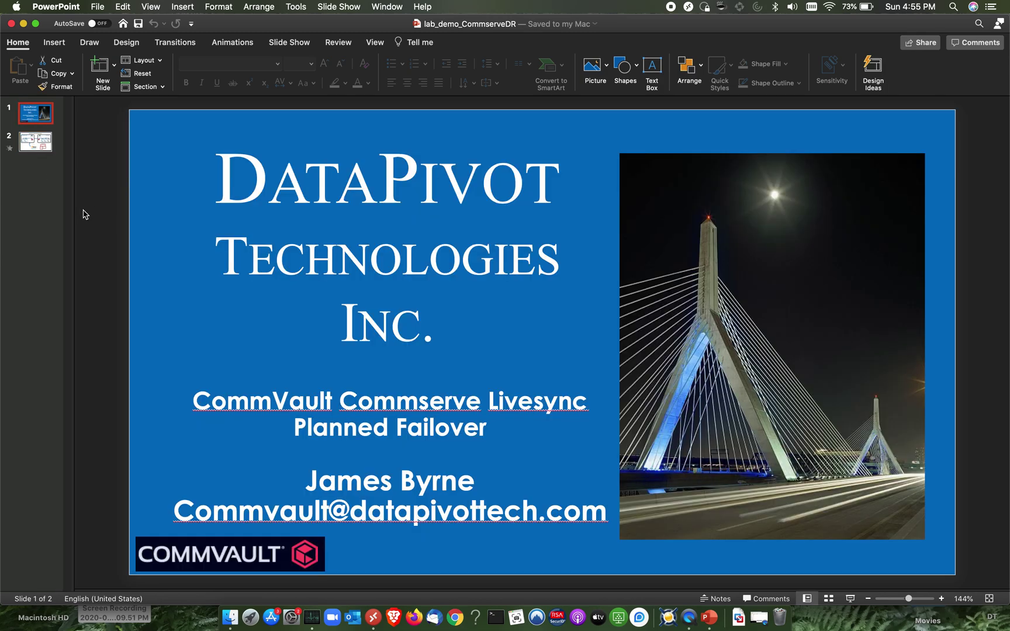